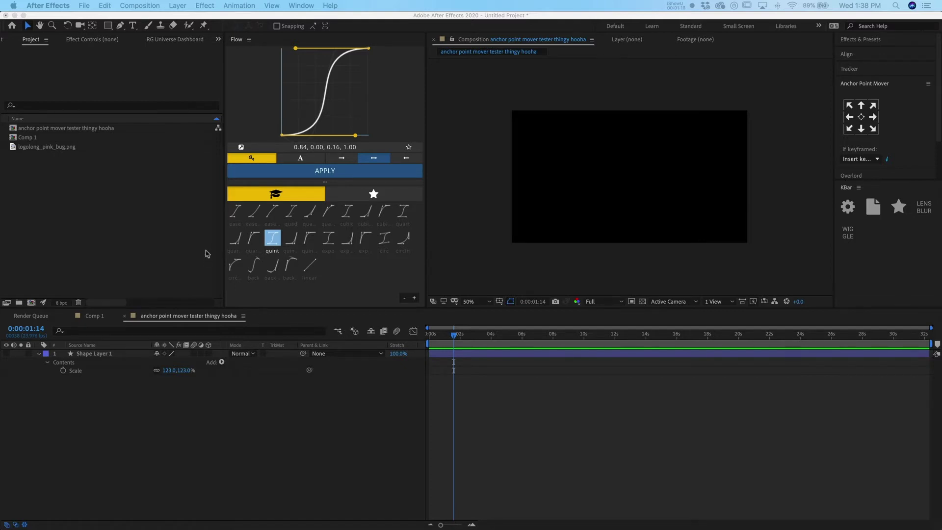
Create a new 1920x1080 composition and name it 'all the bits', fixing the typo
left_click(180, 237)
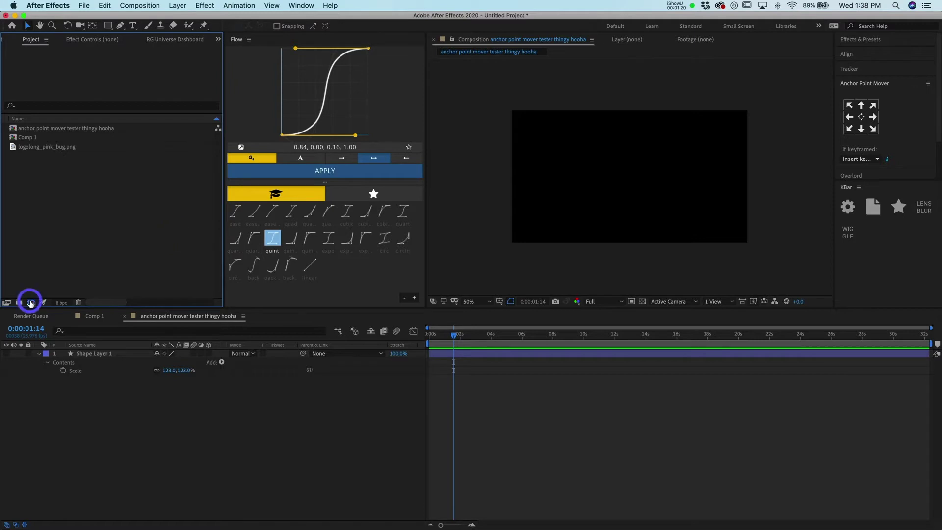
left_click(31, 302)
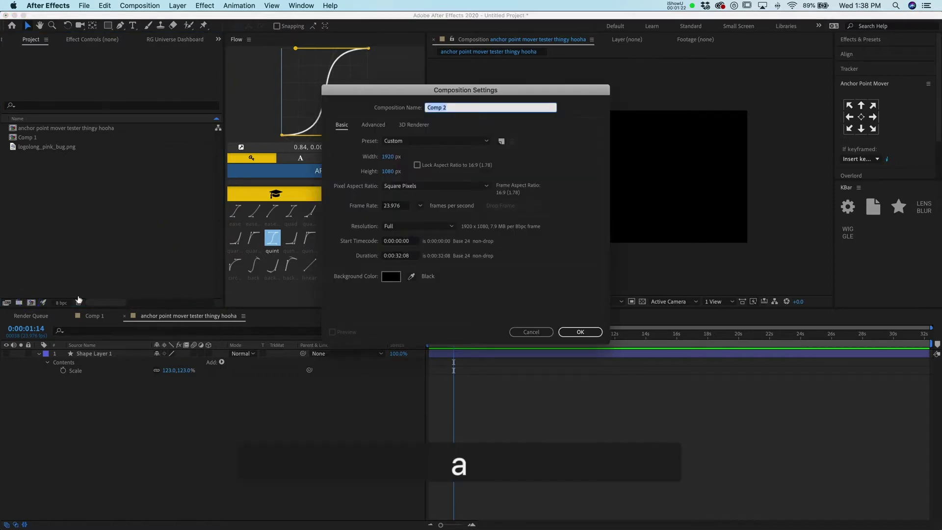
type("all the bitw")
key("Return")
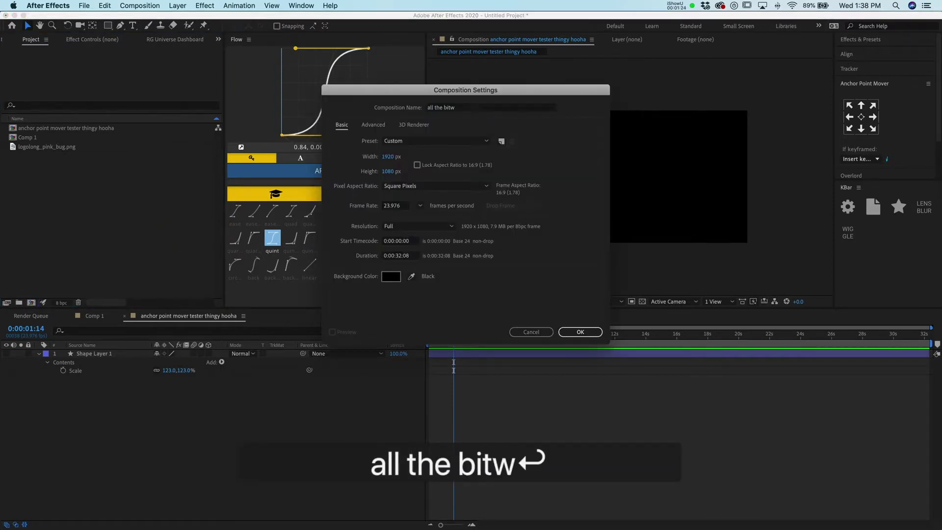
key("Return")
key("Right")
key("BackSpace")
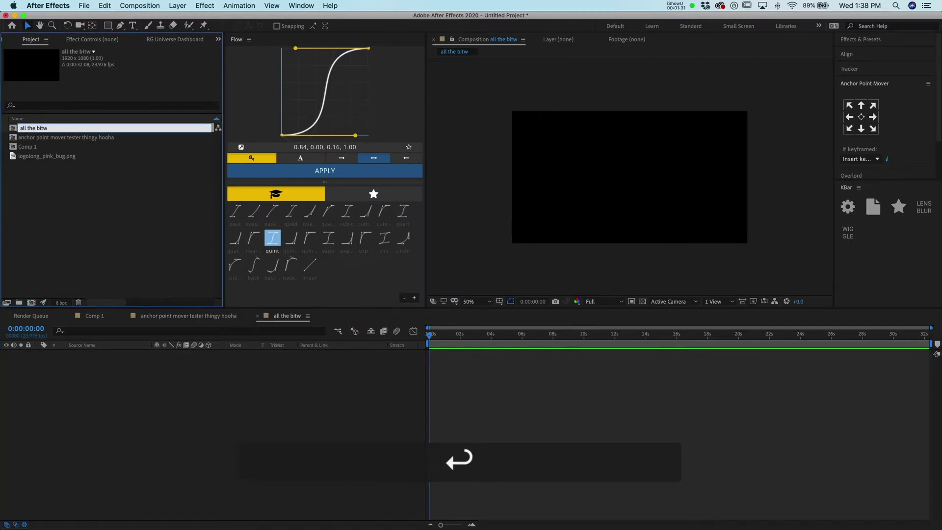
type("s")
key("Return")
Select the 'all the bits' item, check the Decompose Text panel, then focus its timeline
left_click(11, 125)
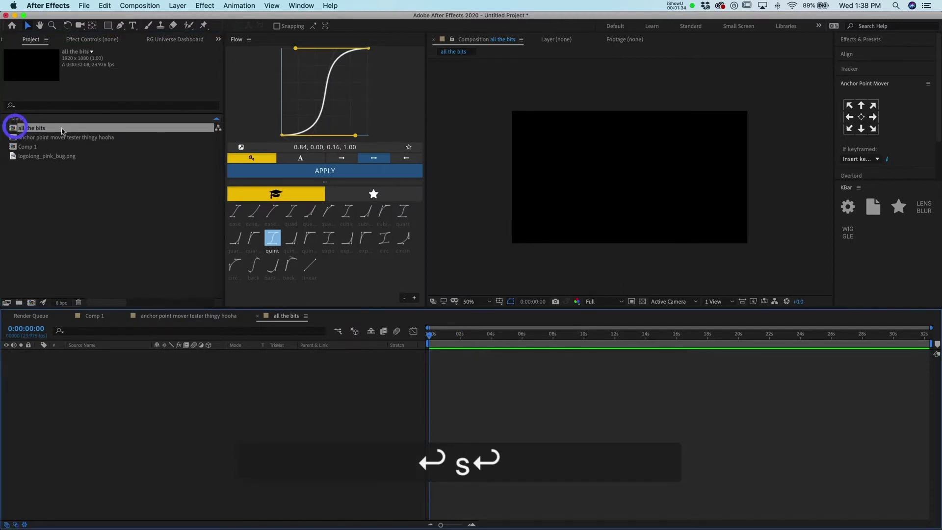
left_click(9, 41)
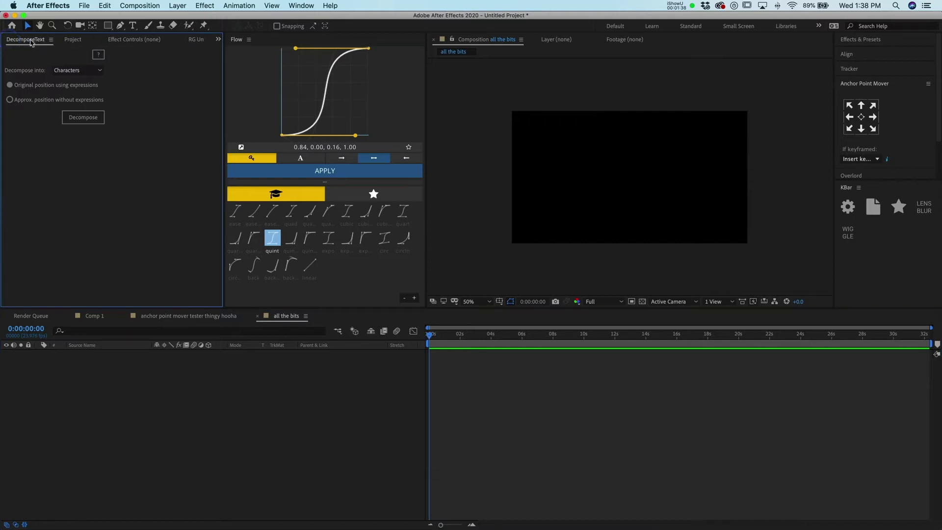
left_click(74, 41)
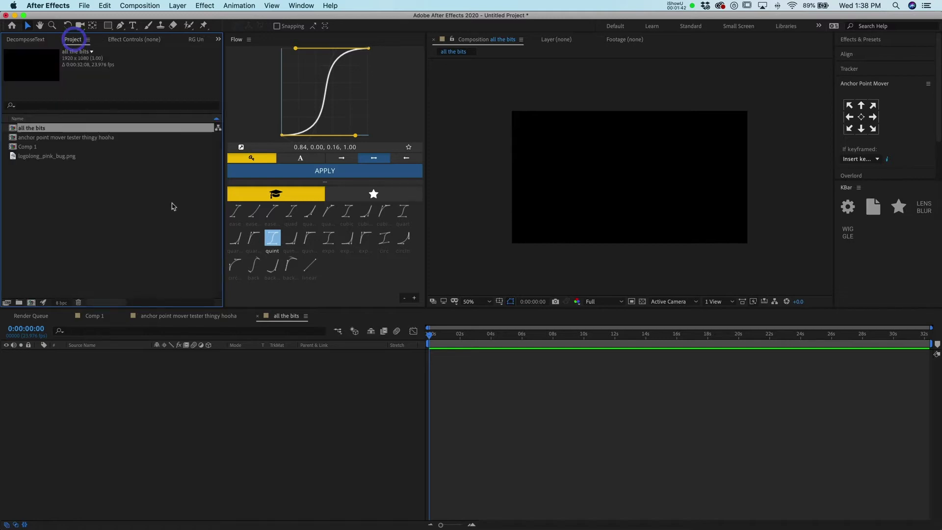
left_click(489, 384)
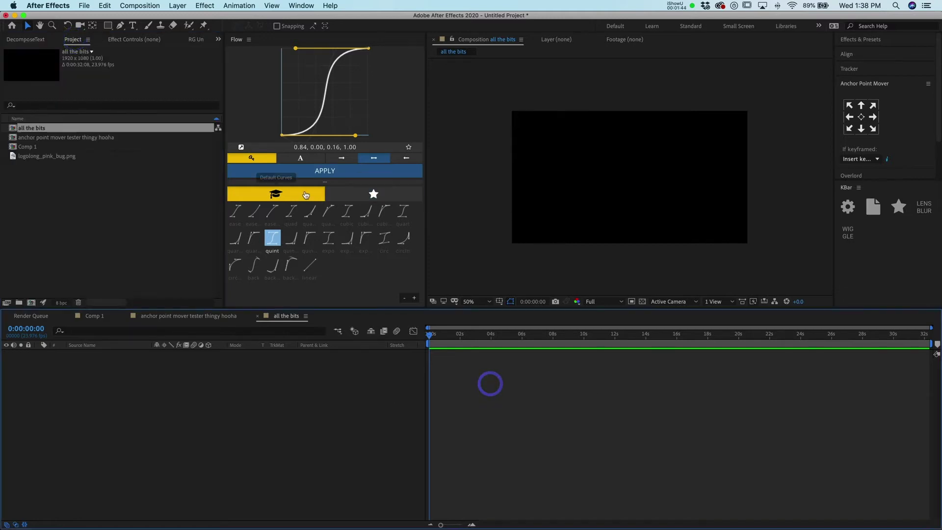
Add a text layer reading 'Run' at 410 px font size
left_click(132, 26)
left_click(560, 168)
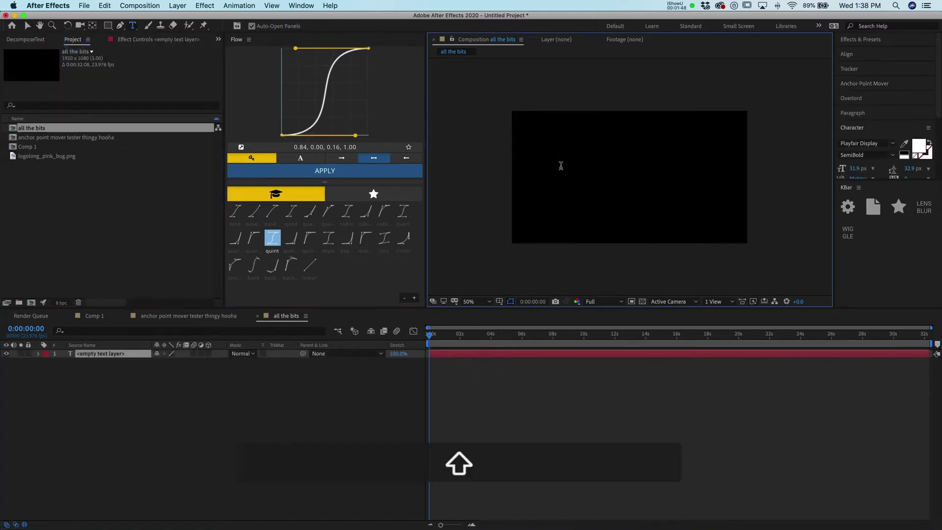
type("Run")
key("super+a")
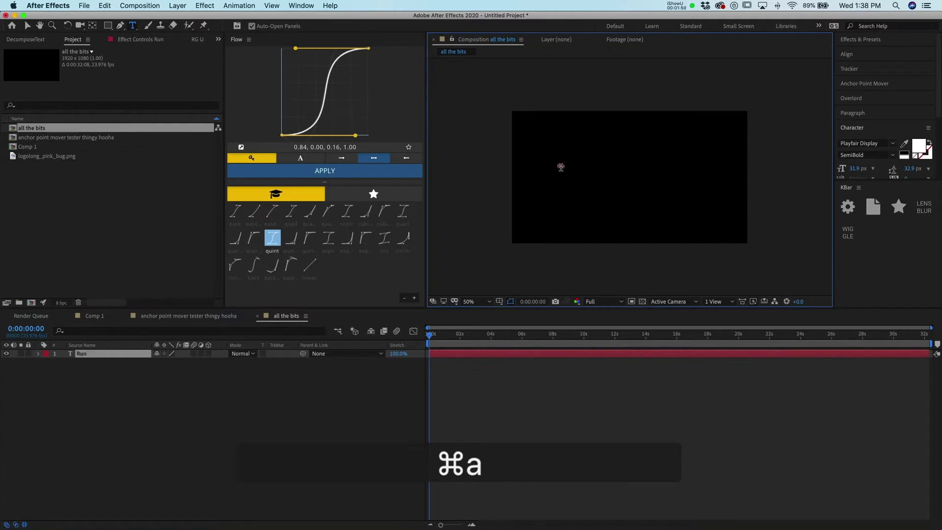
mouse_move(859, 171)
left_mouse_down()
mouse_move(932, 170)
mouse_move(877, 170)
left_mouse_up()
Centre the Run layer horizontally and vertically in the composition, then deselect it
left_click(854, 54)
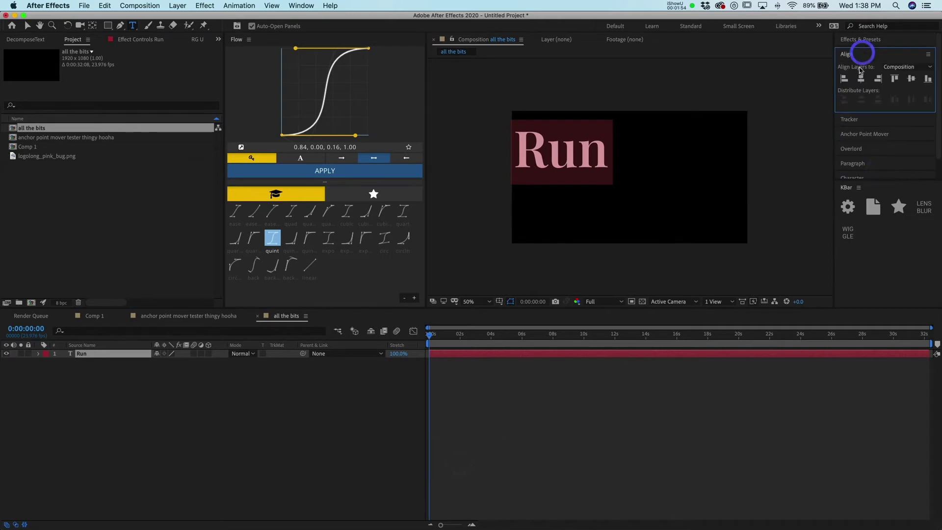
left_click(861, 78)
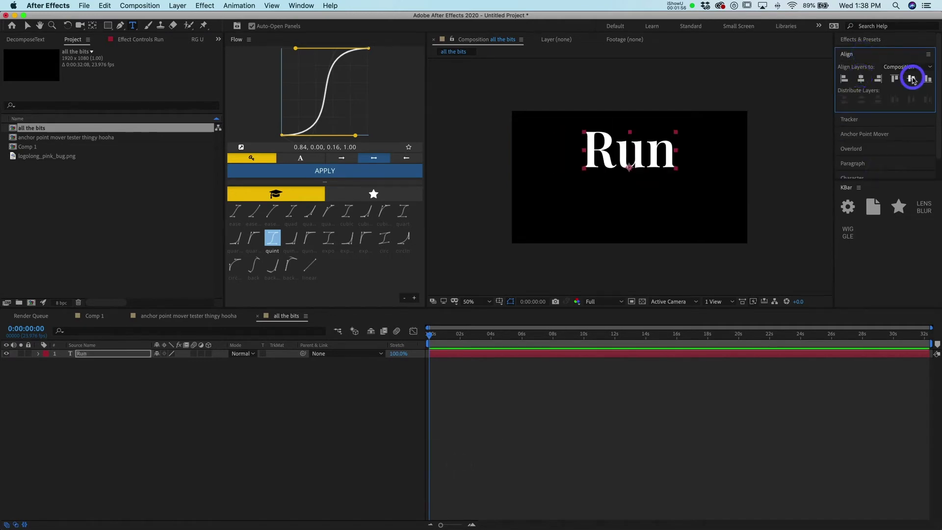
left_click(911, 79)
left_click(665, 392)
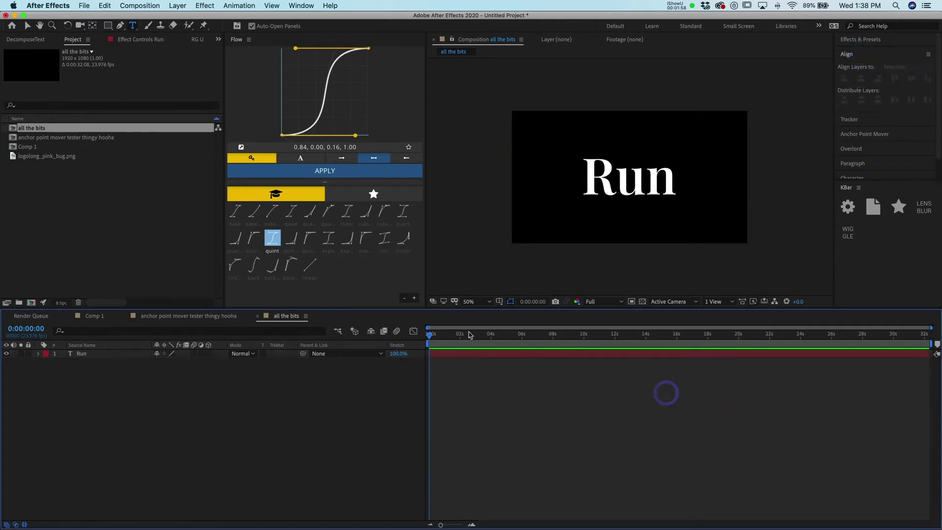
left_click(414, 333)
Key Run's Position, move ten frames later, and shift-drag Run off the left edge
left_click(442, 352)
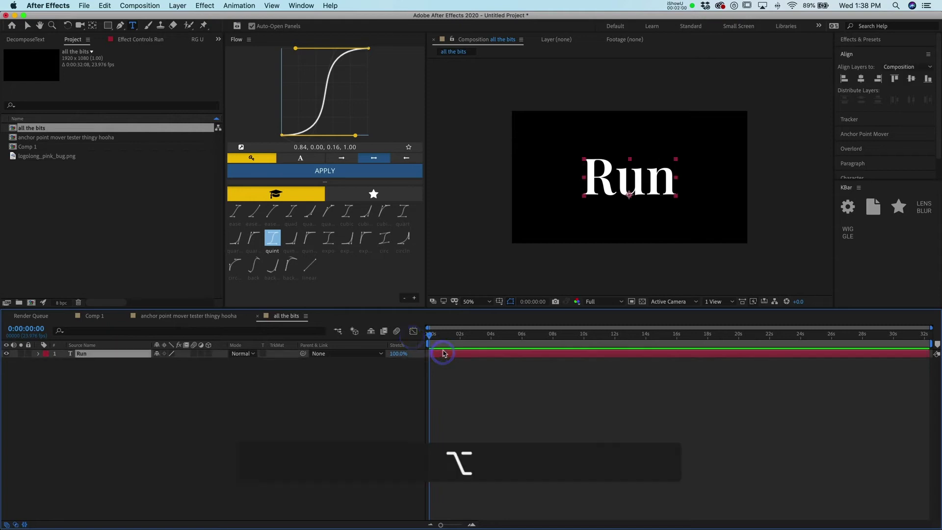
key("alt+p")
key("alt+shift+Right")
key("alt+shift+Right")
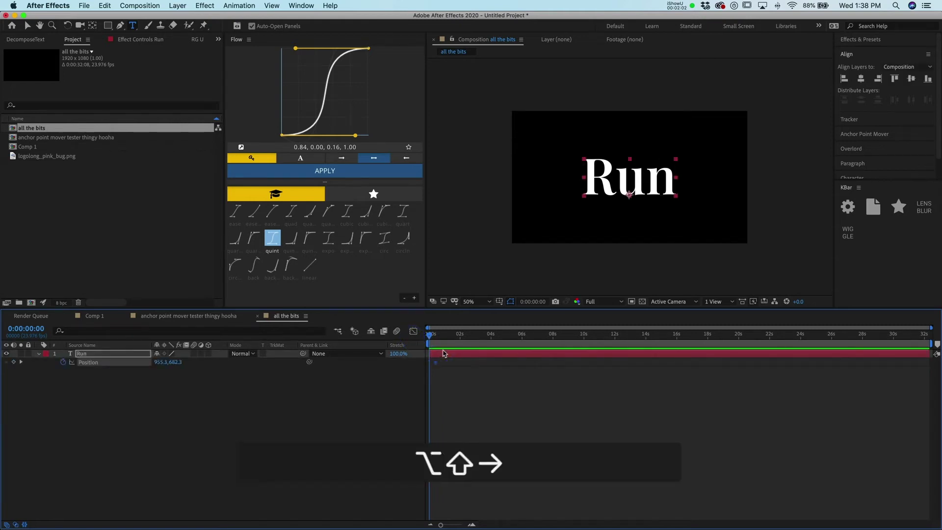
key("v")
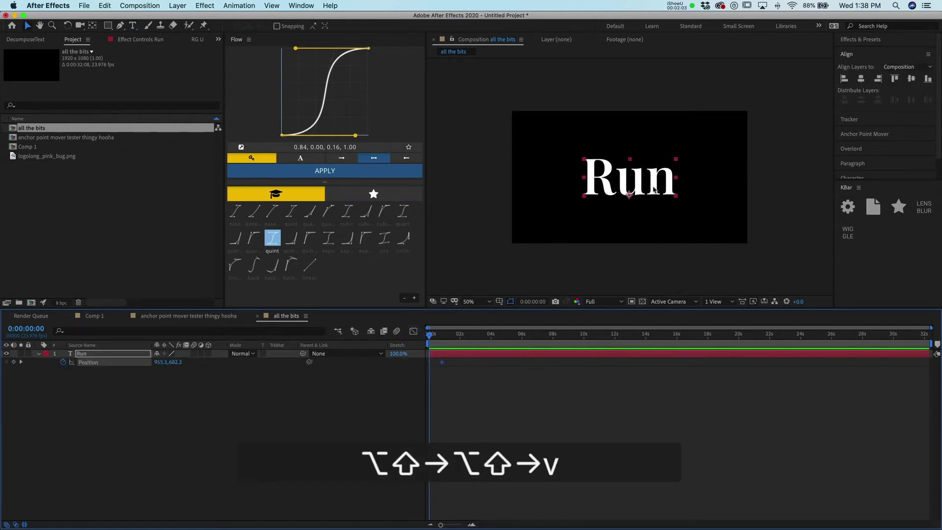
left_click_drag(656, 193, 484, 191)
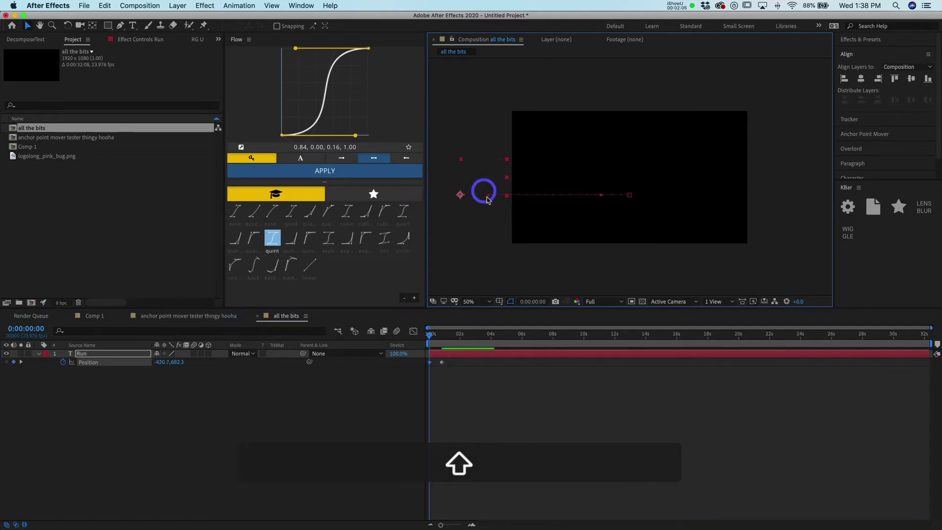
Apply the quintOut ease from Flow to both Position keyframes
left_click(310, 240)
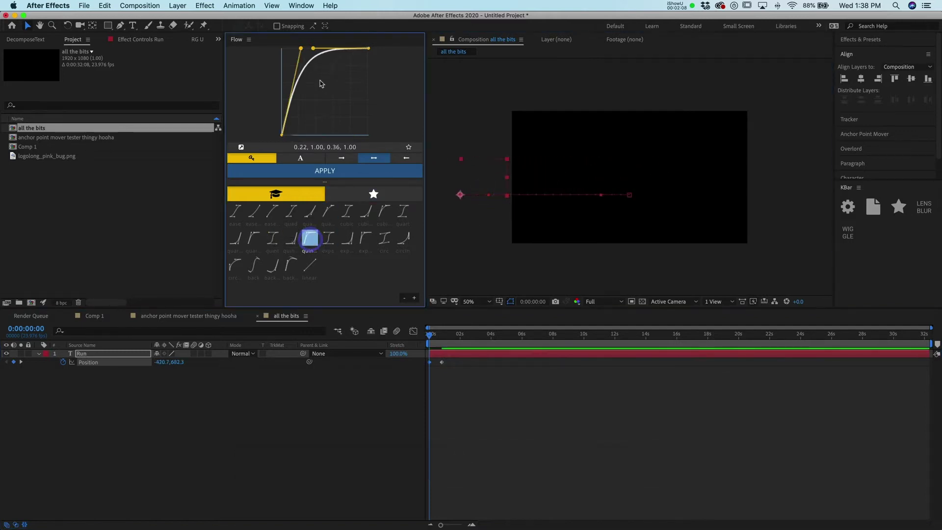
left_click(298, 171)
left_click_drag(460, 362, 417, 358)
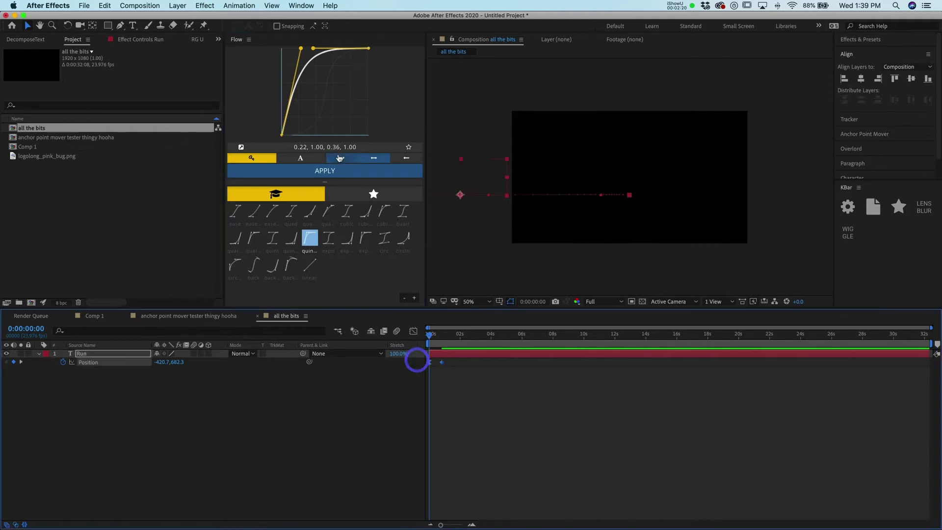
left_click(337, 171)
Preview Run's eased slide-in from the left twice
key("space")
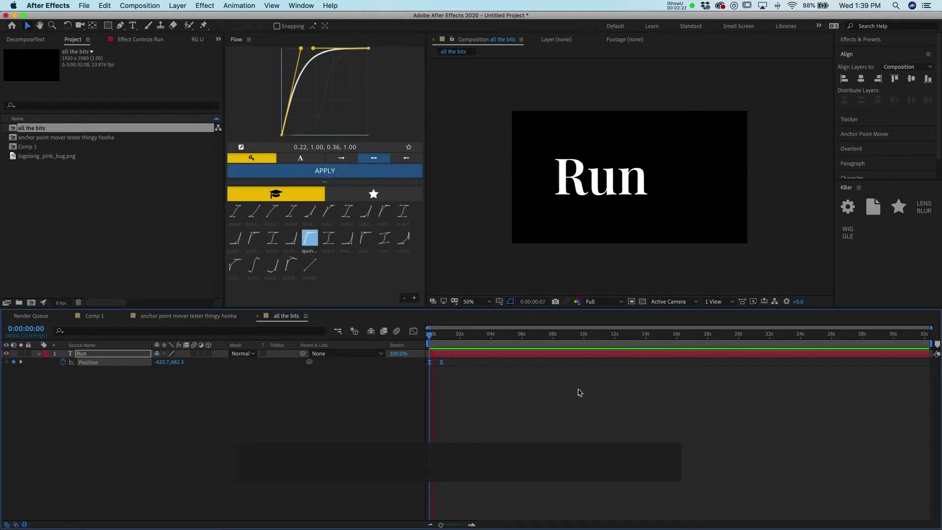
left_click(468, 357)
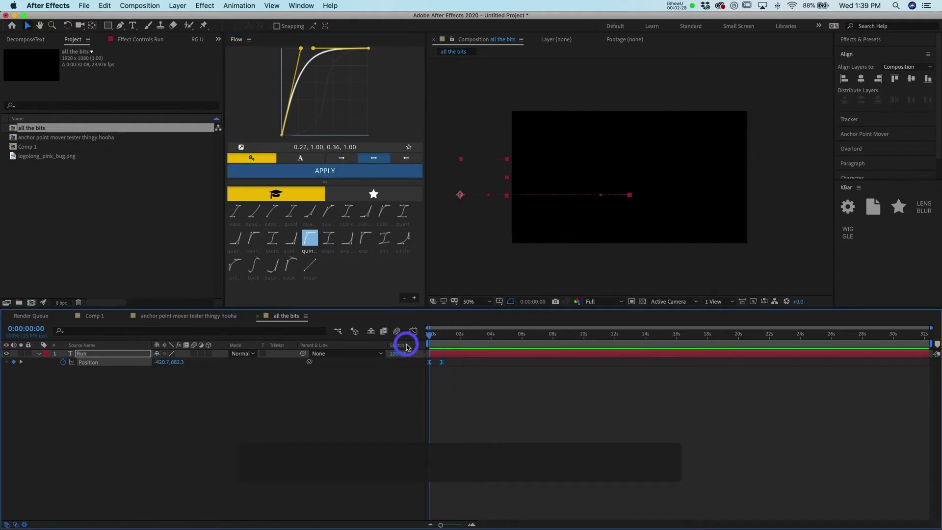
key("space")
key("space")
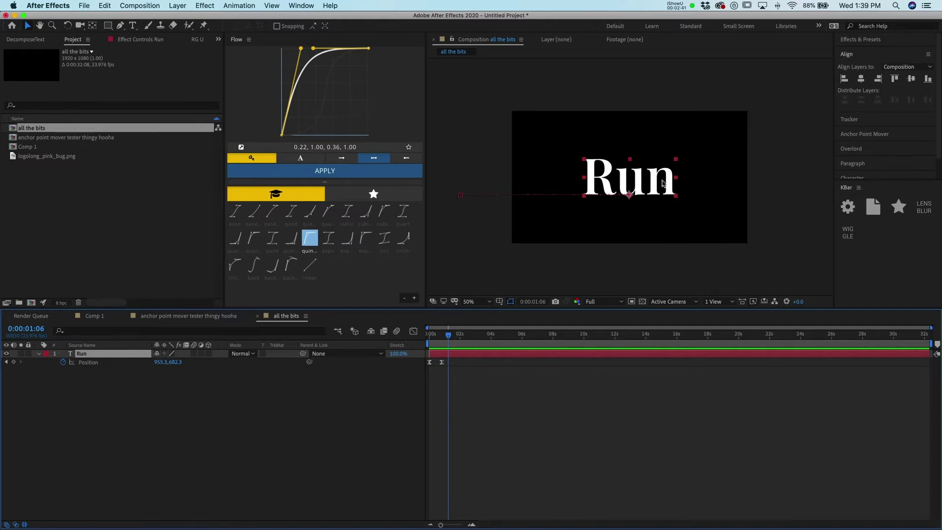
left_click(484, 361)
Duplicate the Run layer with Cmd+D, then undo the duplicates to keep one layer
key("super")
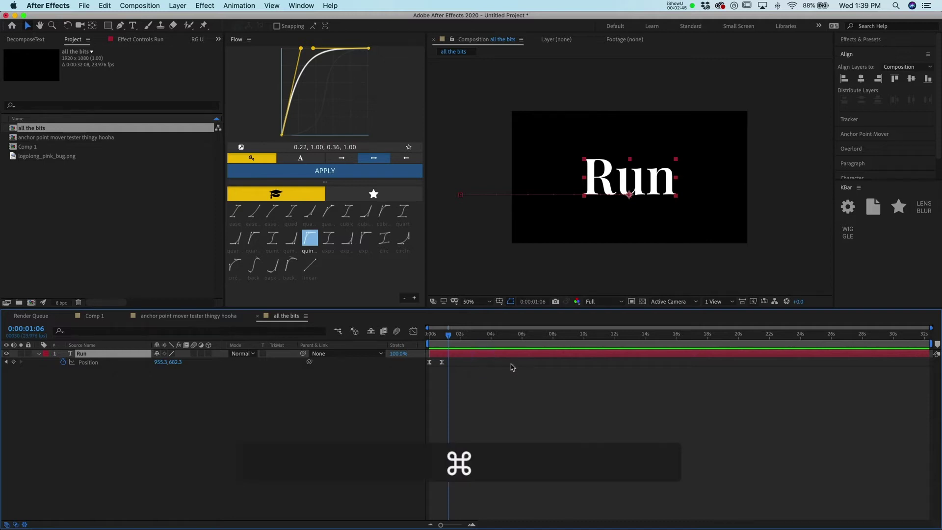
key("super+d")
key("super+d")
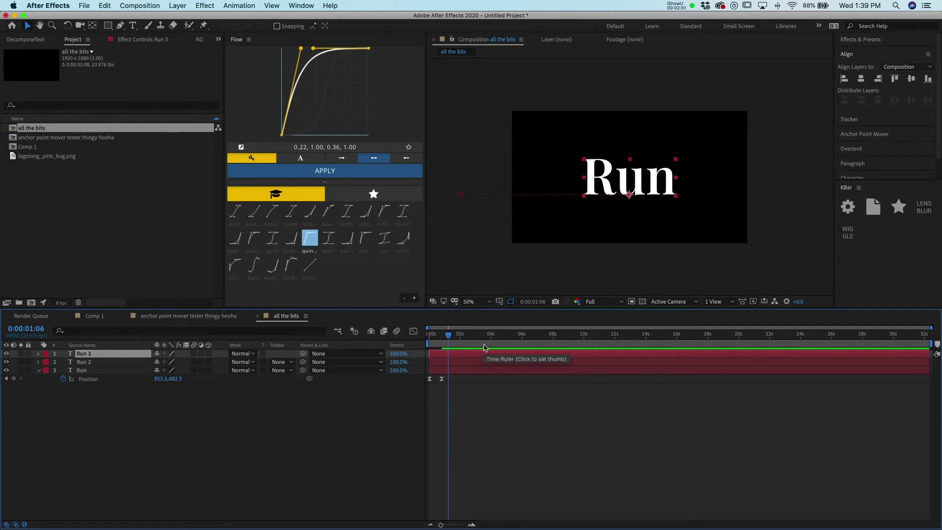
key("super+z")
key("super+z")
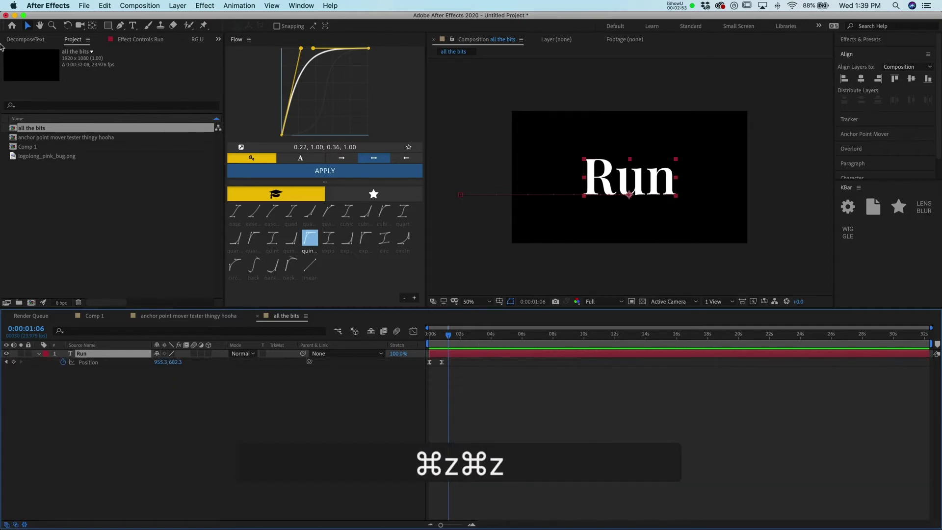
Decompose Run into separate R, u and n letter layers and select them all
left_click(37, 41)
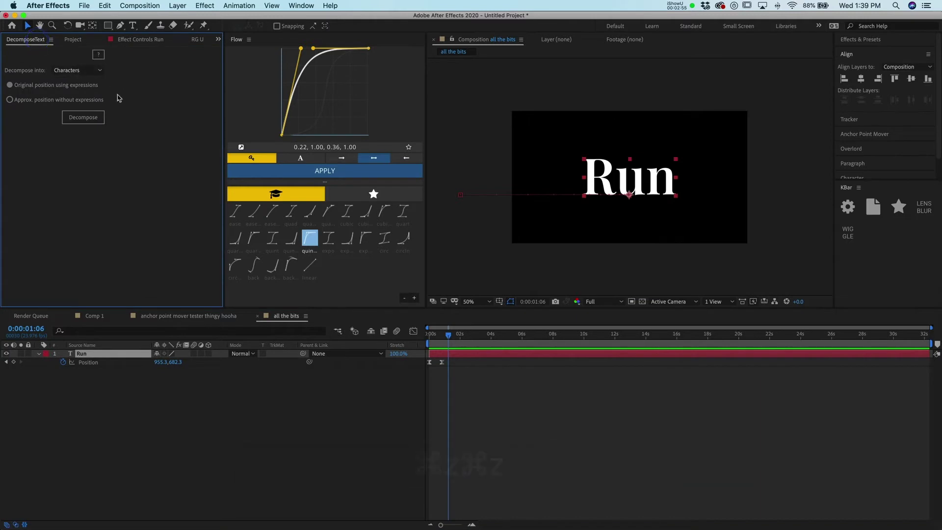
left_click(97, 121)
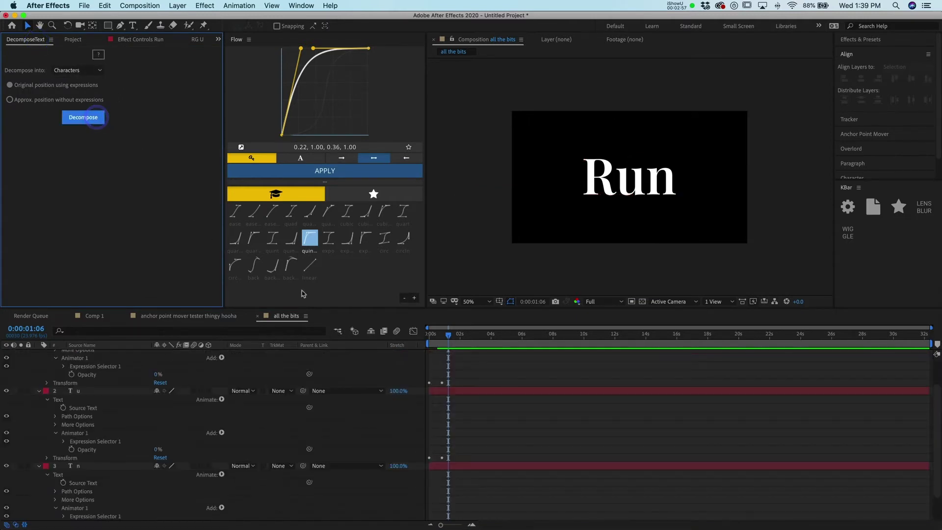
key("super+a")
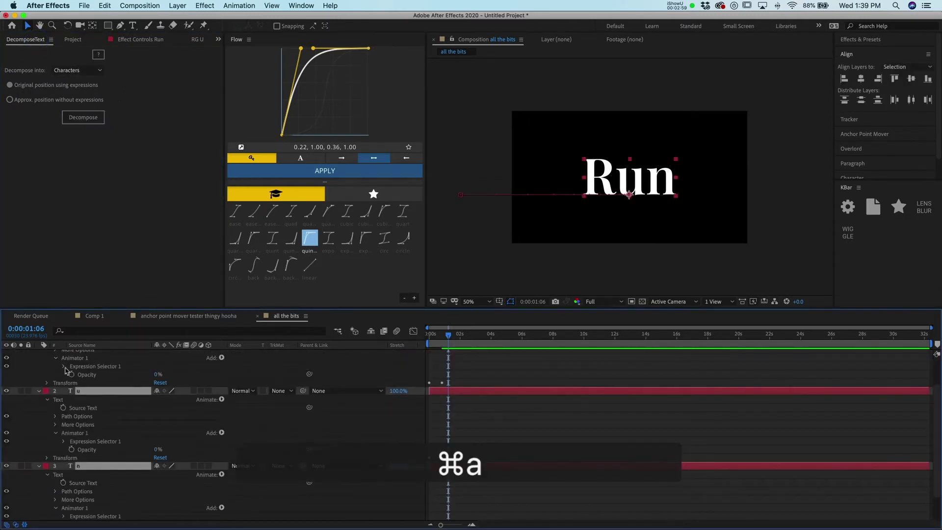
Collapse the letter layers, select u, and return the playhead to 0:00:00:00
left_click(38, 392)
left_click(691, 431)
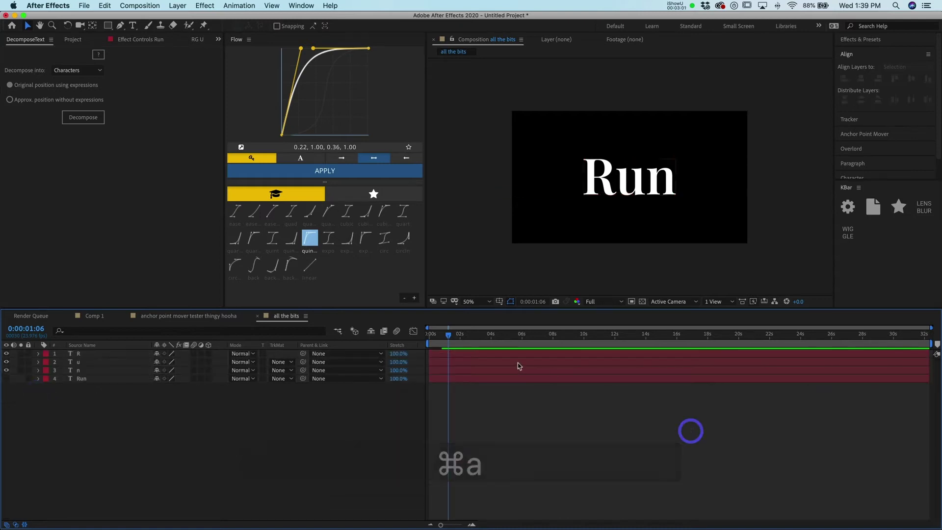
left_click(446, 362)
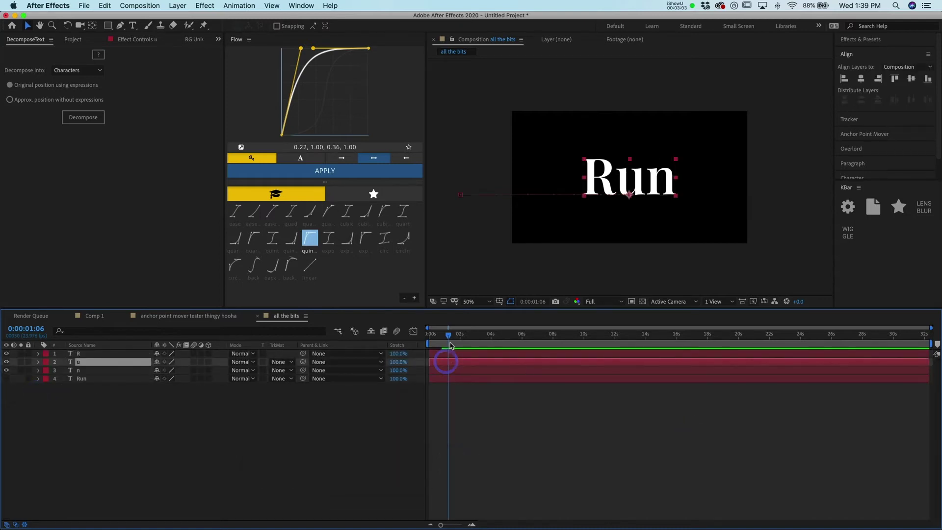
left_click_drag(450, 345, 432, 348)
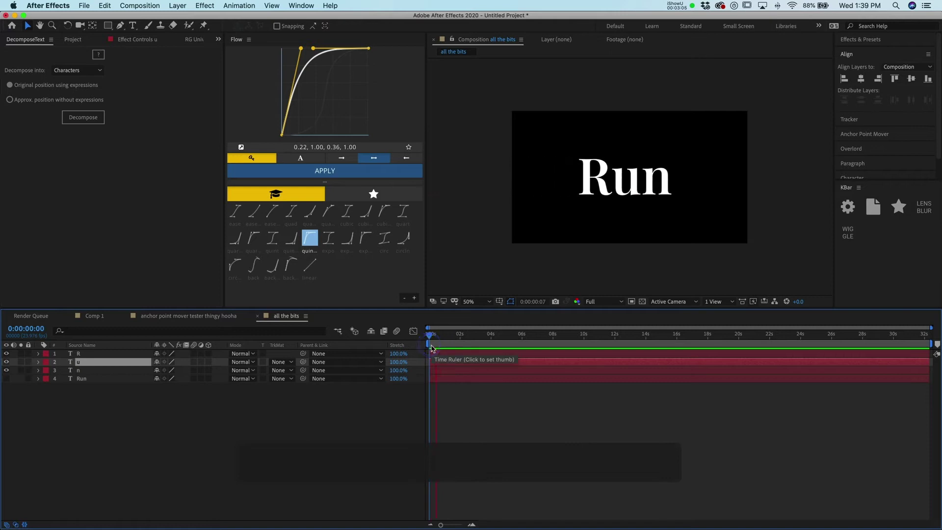
Offset the u and n layers one frame later each with Option+Page Down
left_click(432, 348)
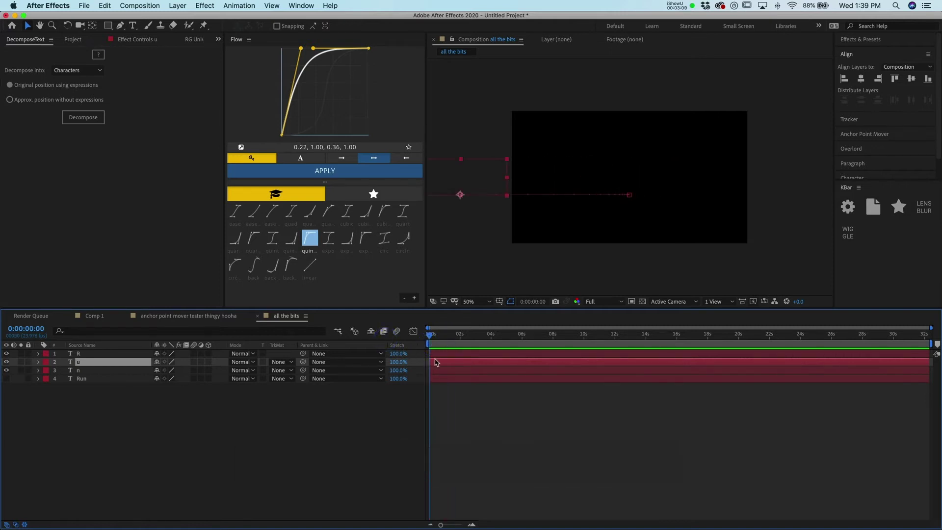
key("alt")
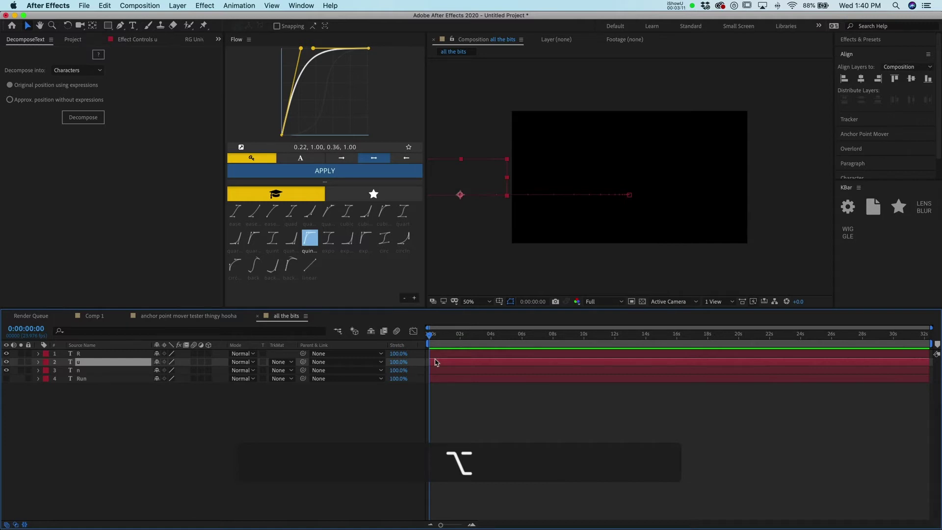
key("alt+Page_Down")
key("alt+Page_Down")
key("super+Down")
key("alt+Page_Down")
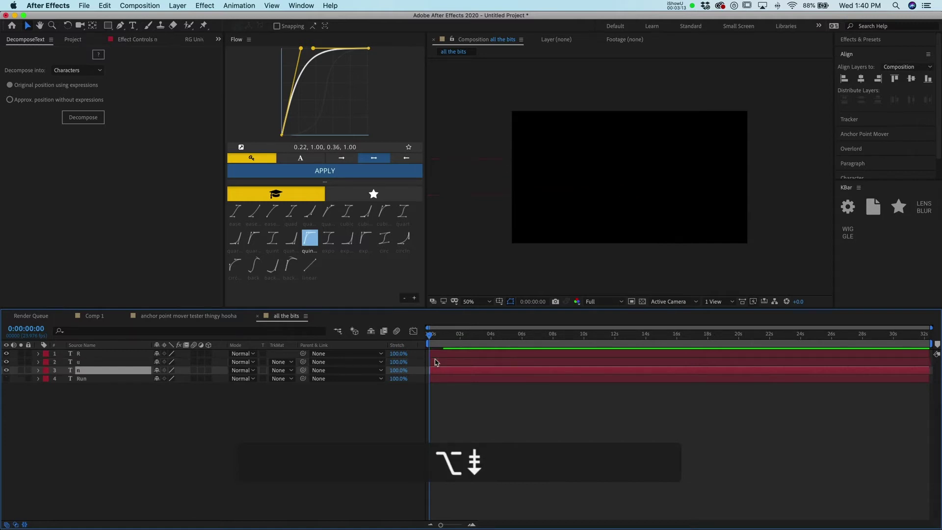
key("alt+Page_Down")
key("alt+Page_Down")
key("alt+Page_Down")
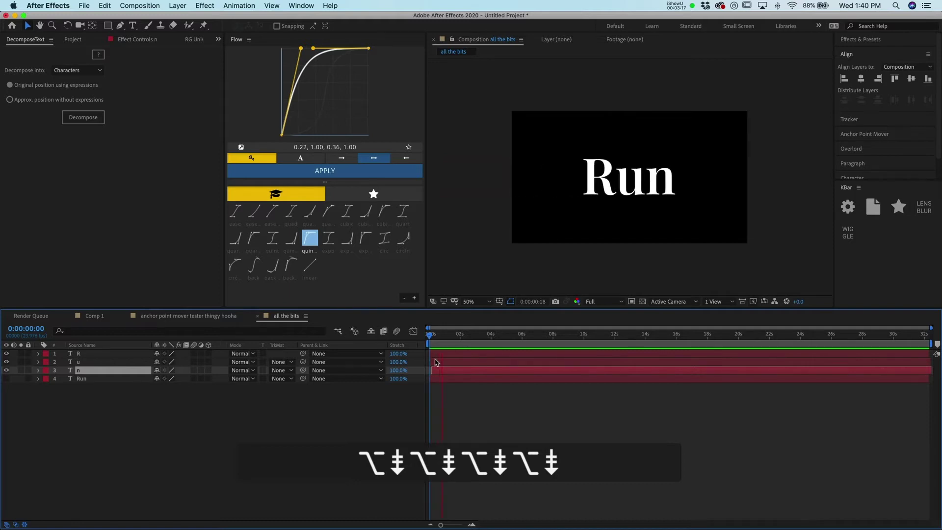
Rewind to the start and preview the staggered letters
left_click(461, 335)
left_click_drag(463, 335, 404, 347)
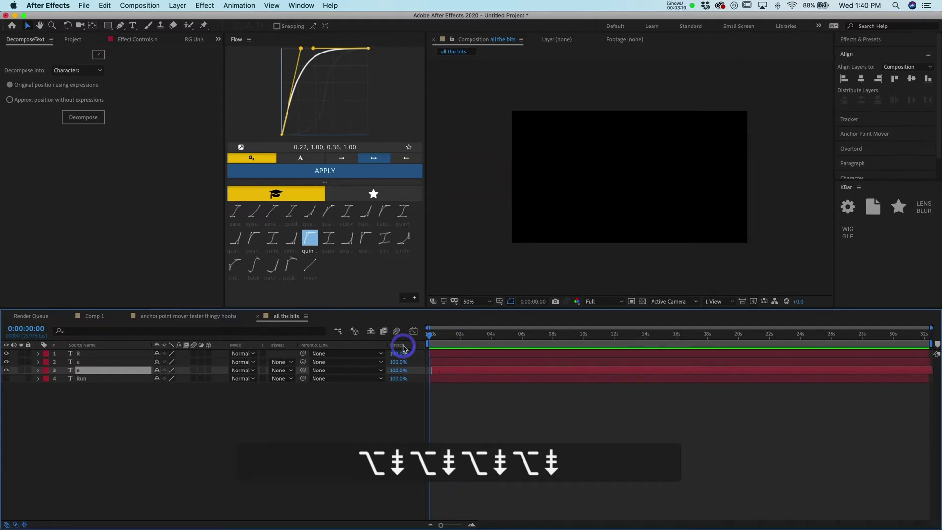
key("space")
key("space")
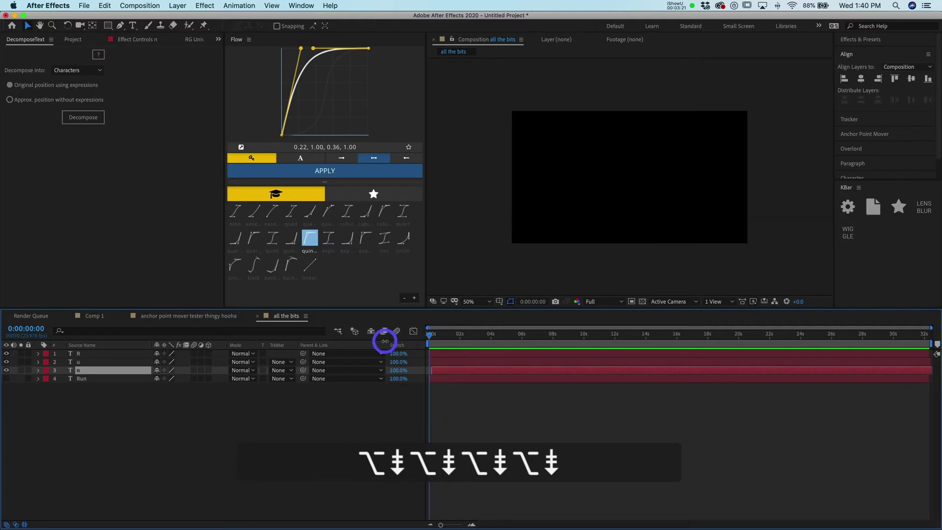
key("space")
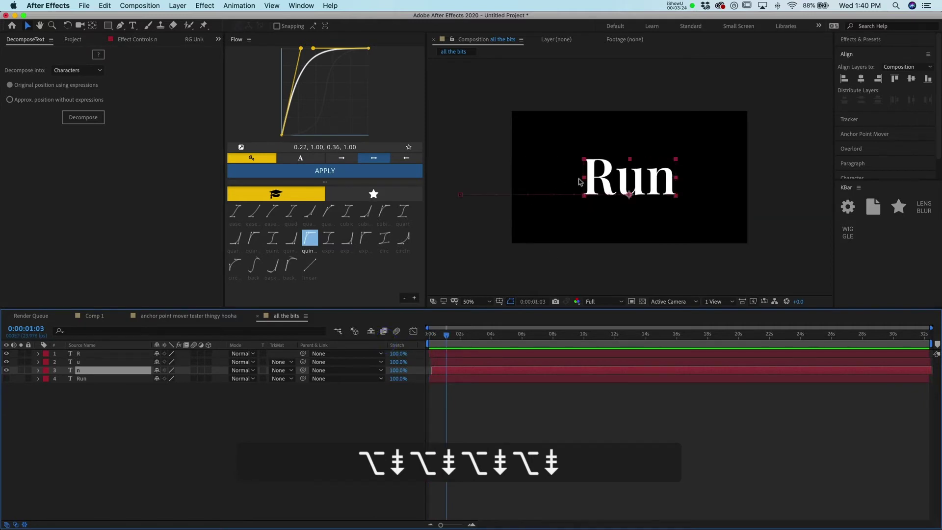
Reset the u and n in-points to frame zero, then re-offset u and R later
left_click_drag(454, 338, 413, 342)
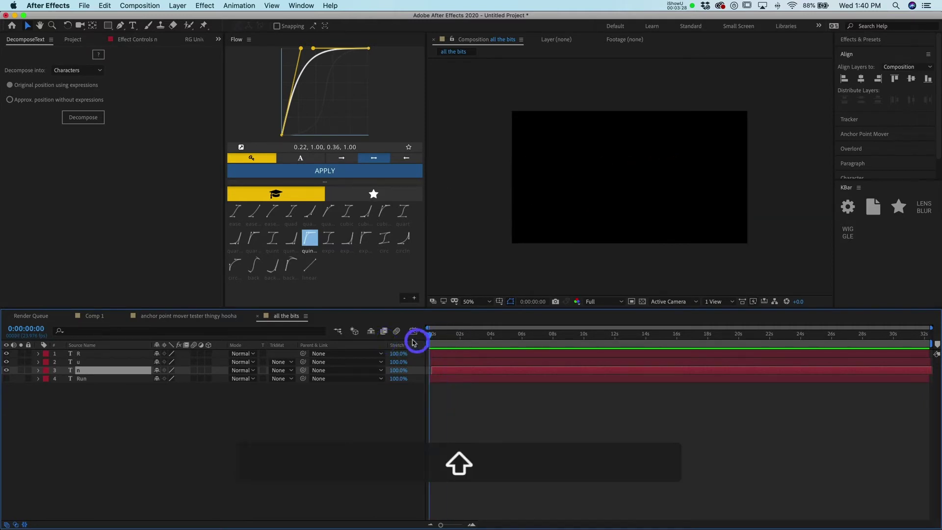
left_click(490, 363, "shift")
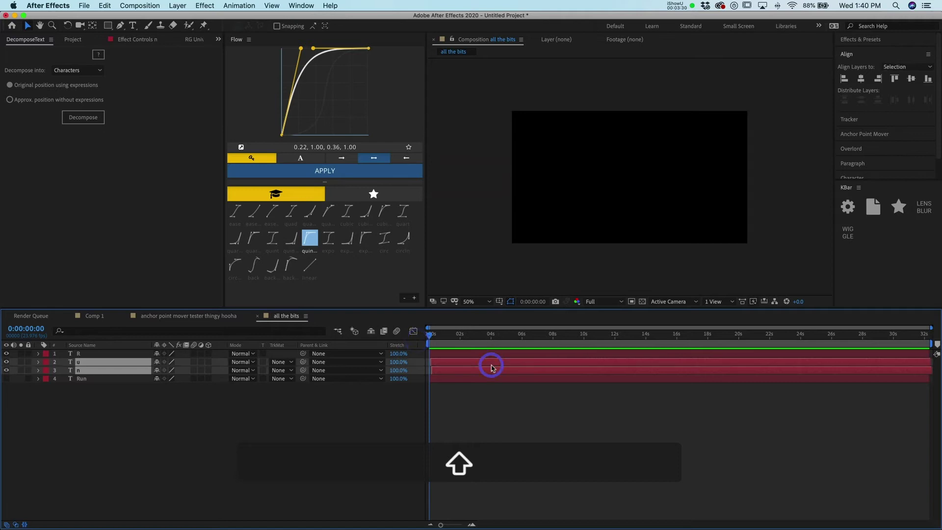
key("bracketleft")
left_click(479, 354)
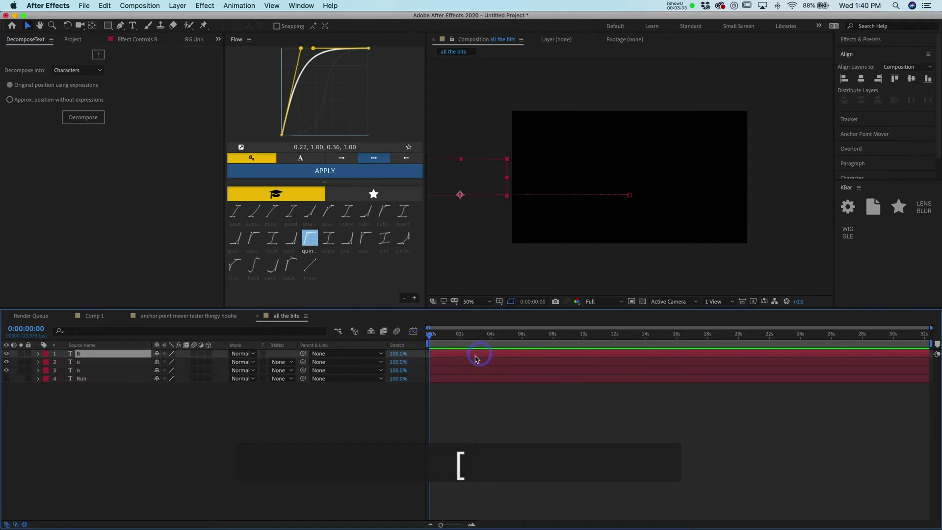
left_click(474, 361)
key("alt+Page_Down")
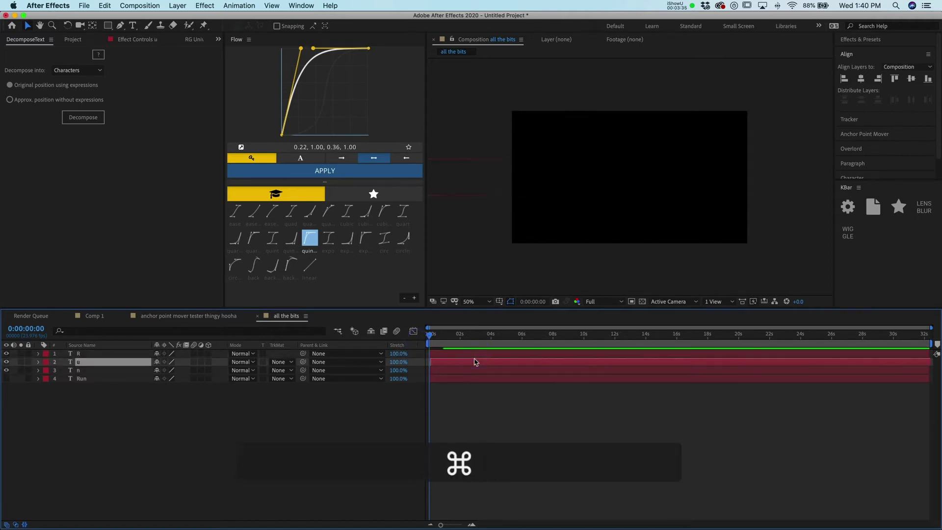
key("super+Up")
key("alt+Page_Down")
key("alt+Page_Down")
key("alt+Page_Down")
key("alt+Page_Down")
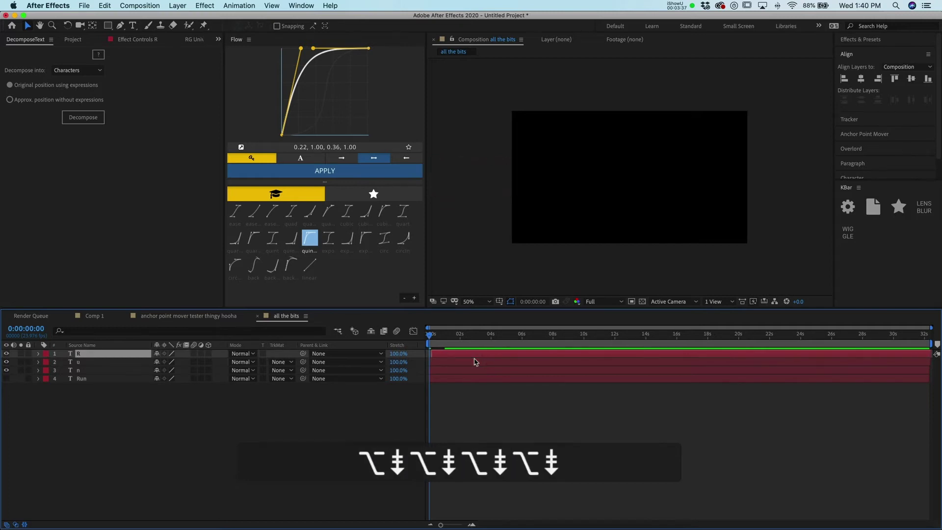
Preview the staggered R, u and n letters several times from the start
key("space")
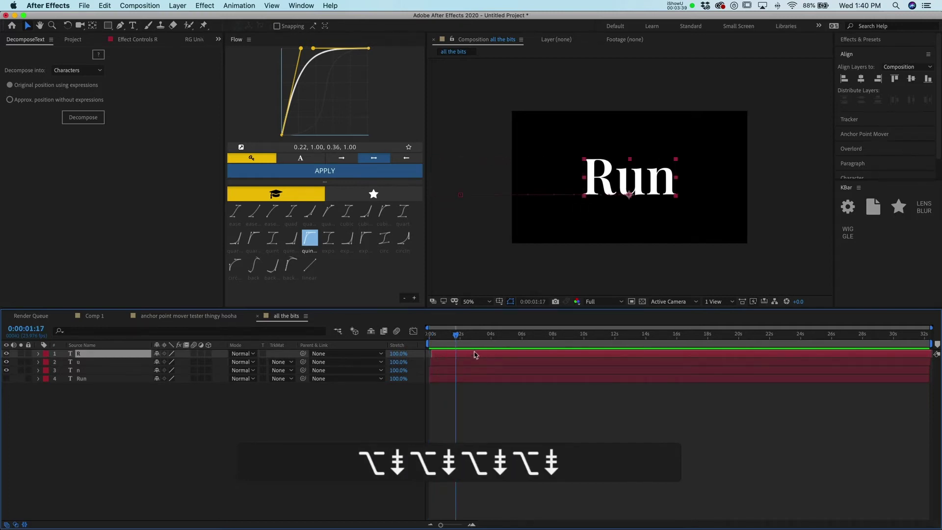
left_click(430, 336)
left_click(378, 349)
key("space")
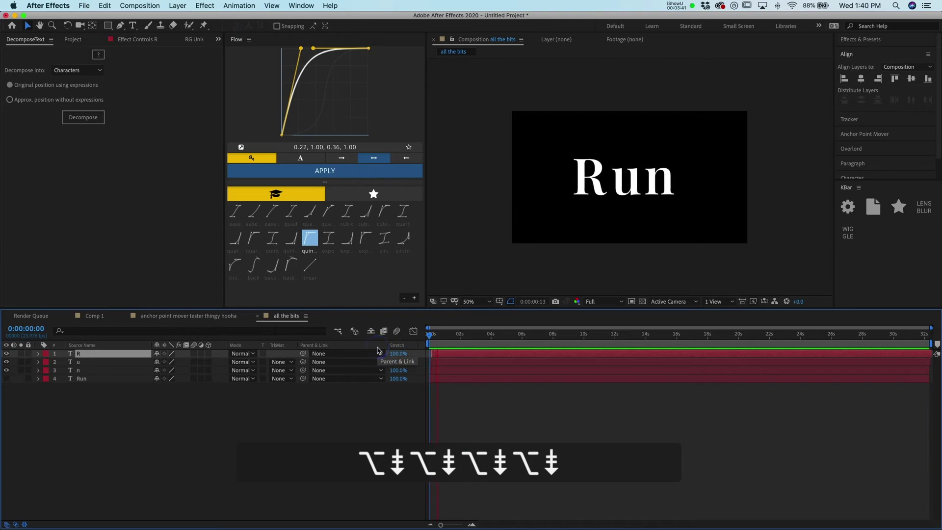
key("space")
left_click(357, 336)
key("space")
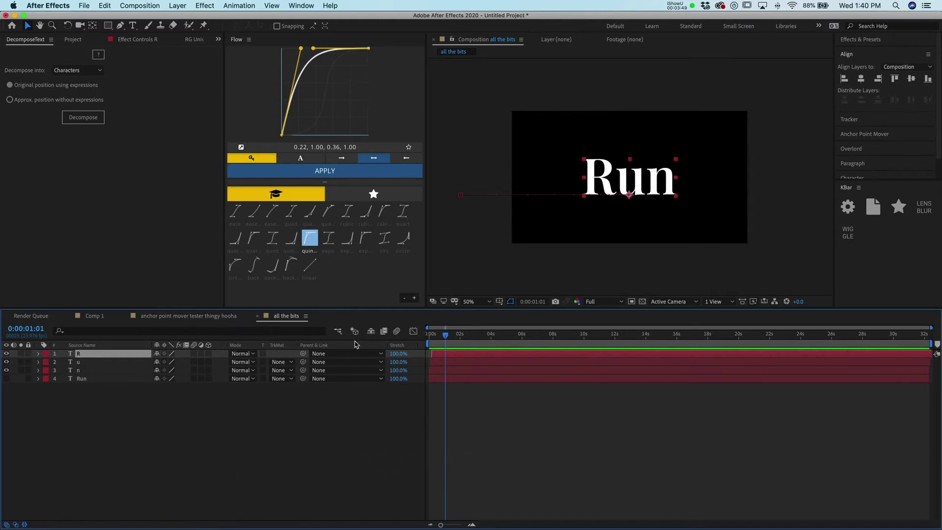
left_click_drag(432, 342, 420, 341)
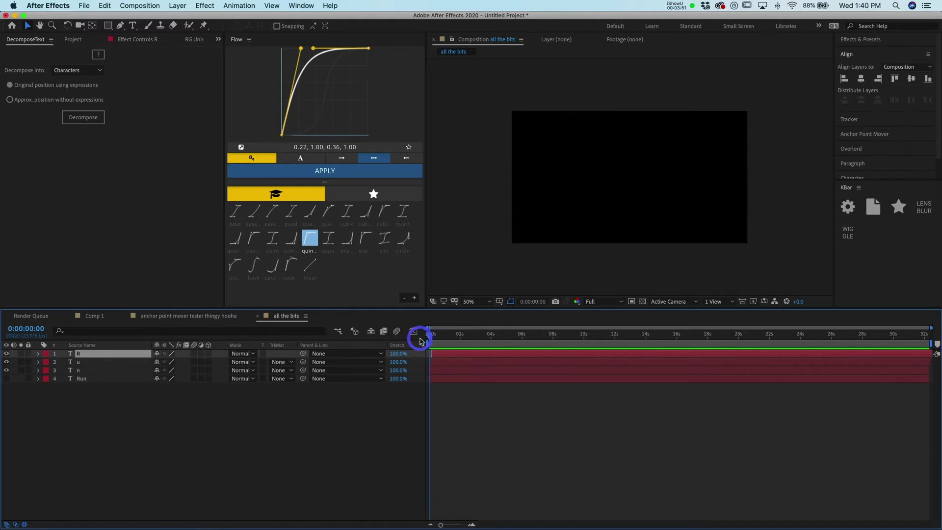
key("space")
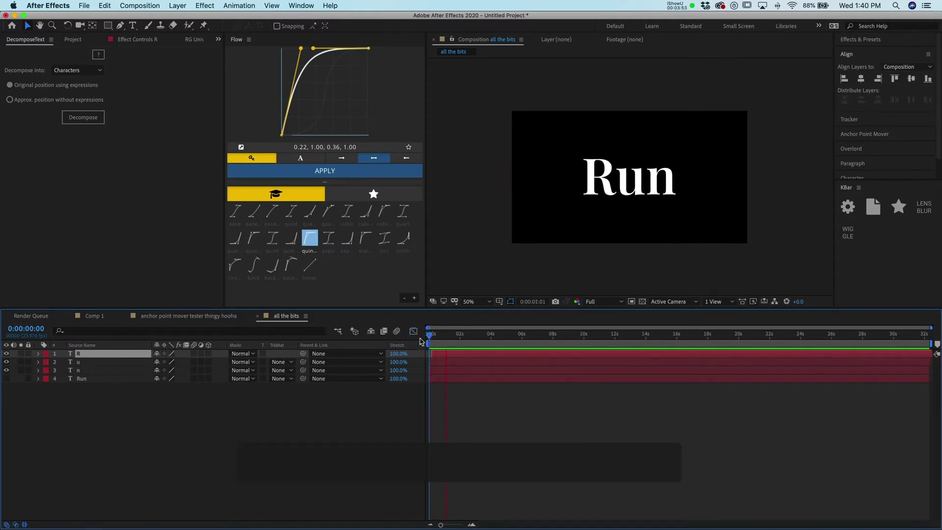
left_click_drag(491, 340, 390, 339)
key("space")
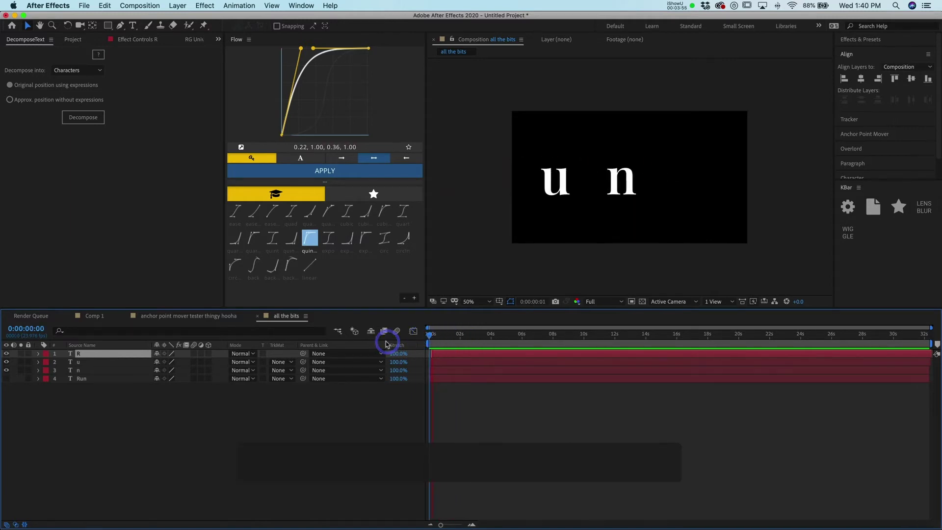
key("space")
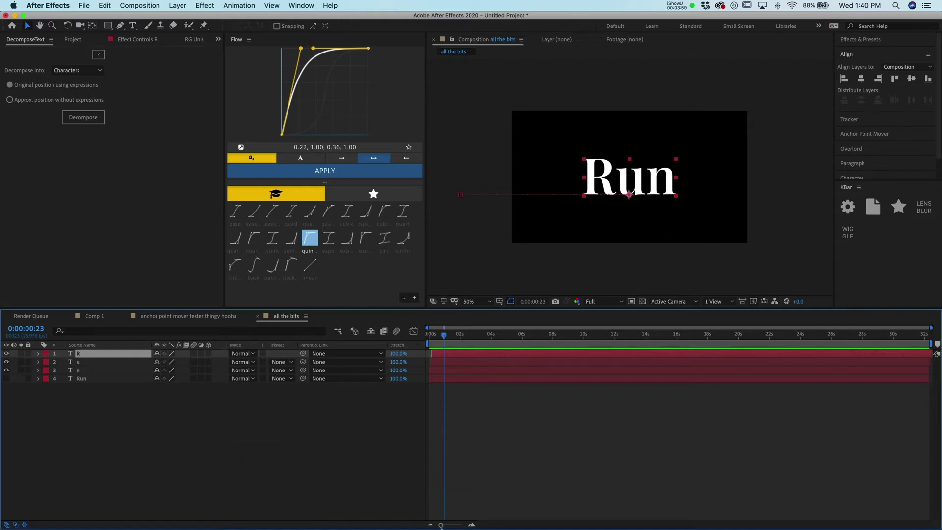
Zoom the timeline to individual frames, preview again, and show the Project item list
left_click_drag(441, 525, 460, 524)
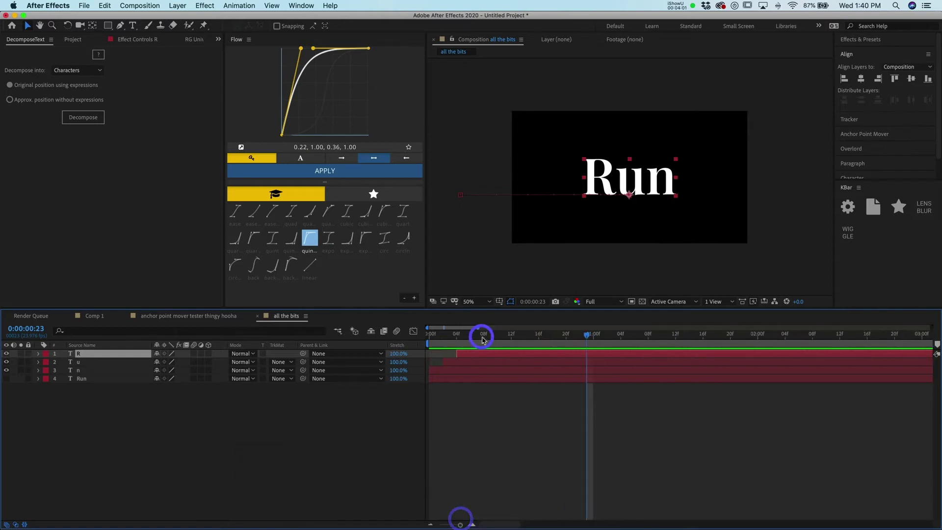
key("space")
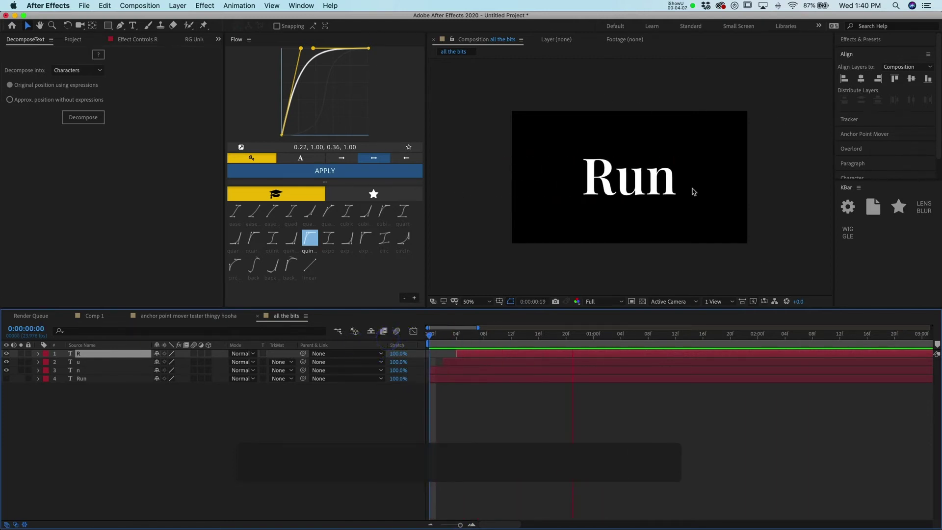
left_click(627, 387)
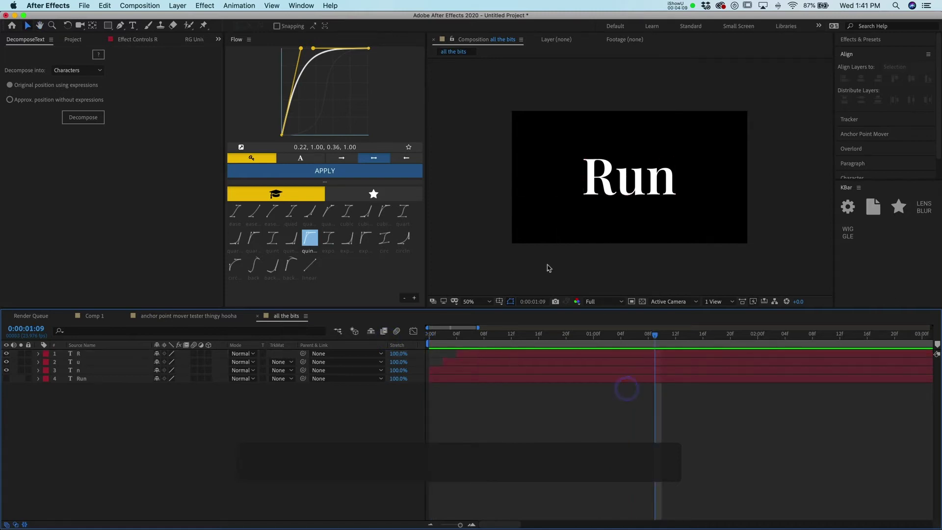
left_click(73, 39)
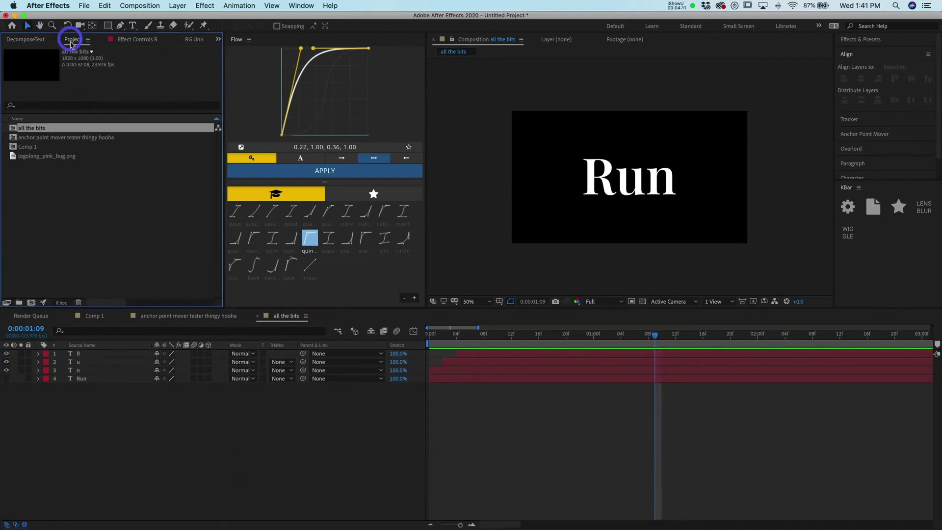
left_click(115, 201)
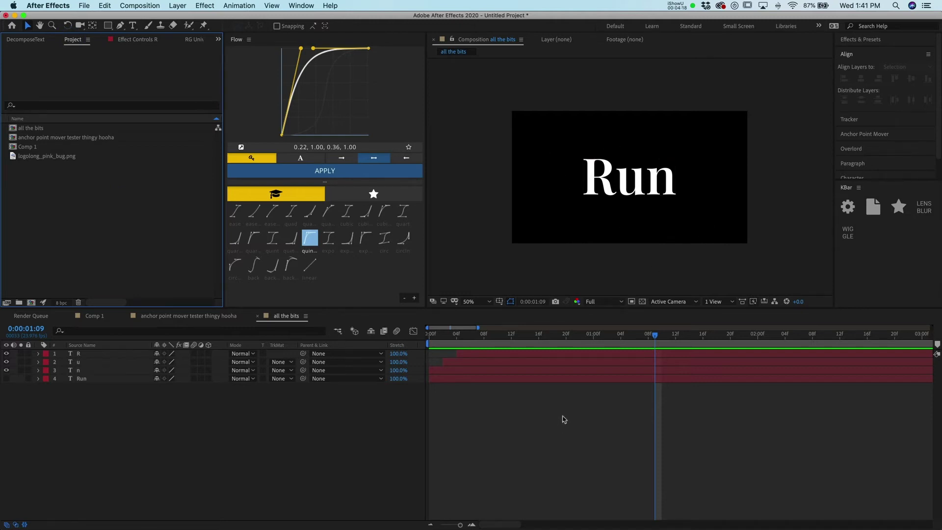
Delete the R, u and n letter layers and make the Run layer visible again
left_click(464, 354)
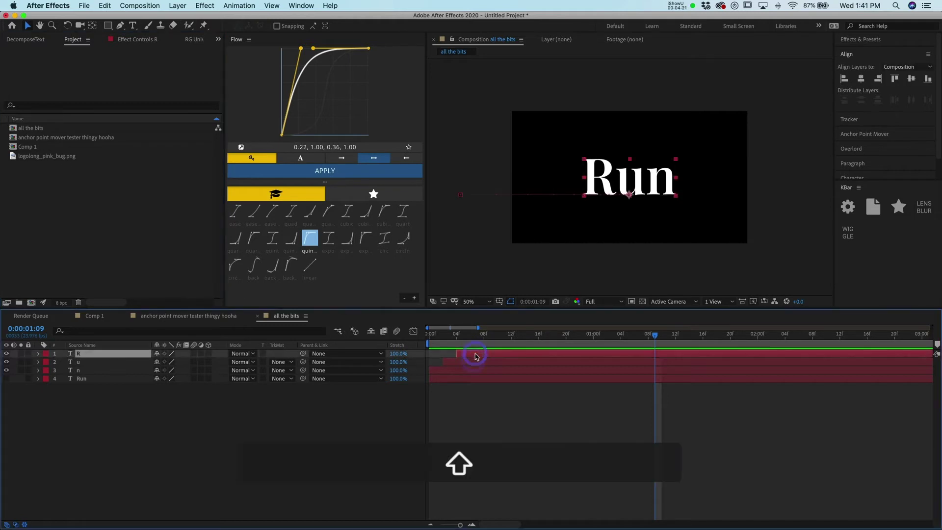
left_click(471, 362, "shift")
left_click(474, 370, "shift")
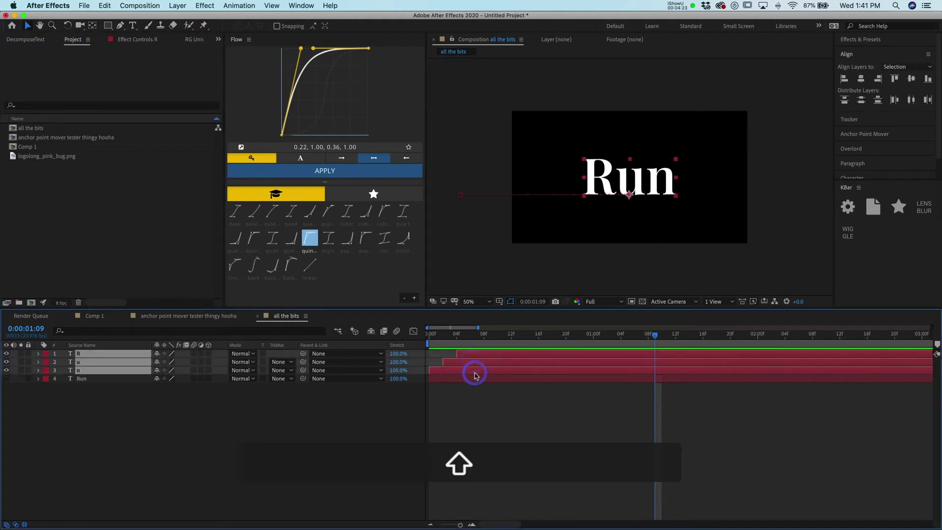
key("Delete")
left_click(510, 350, "shift")
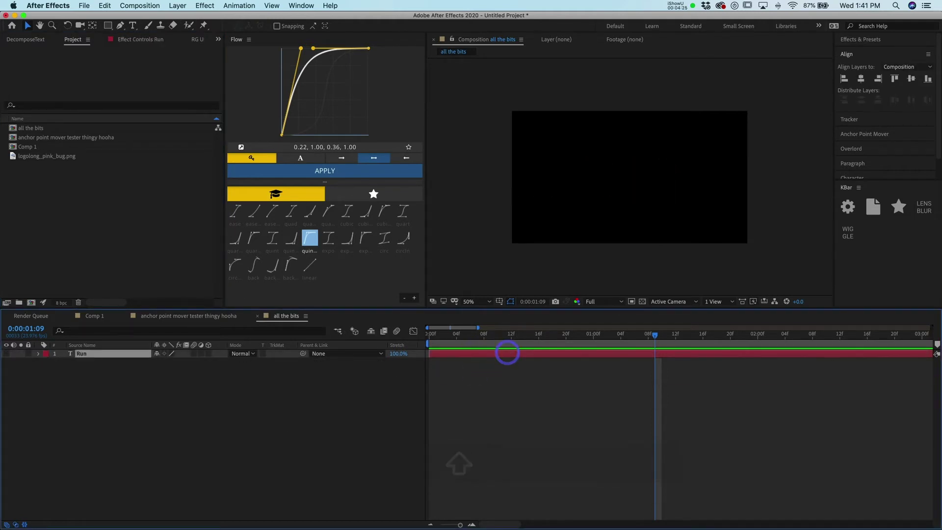
left_click(7, 353)
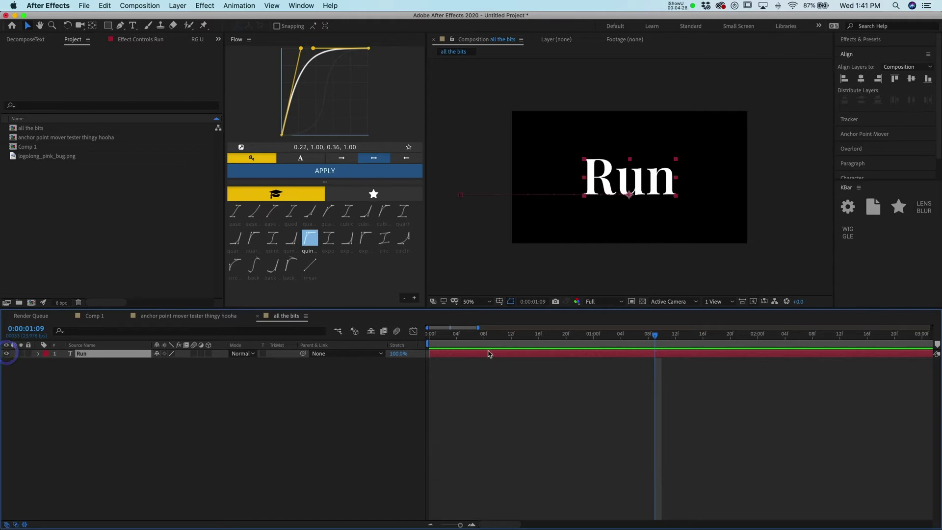
Edit the title to read 'Run like' and 'the wind.' on two lines
double_click(490, 354)
key("Right")
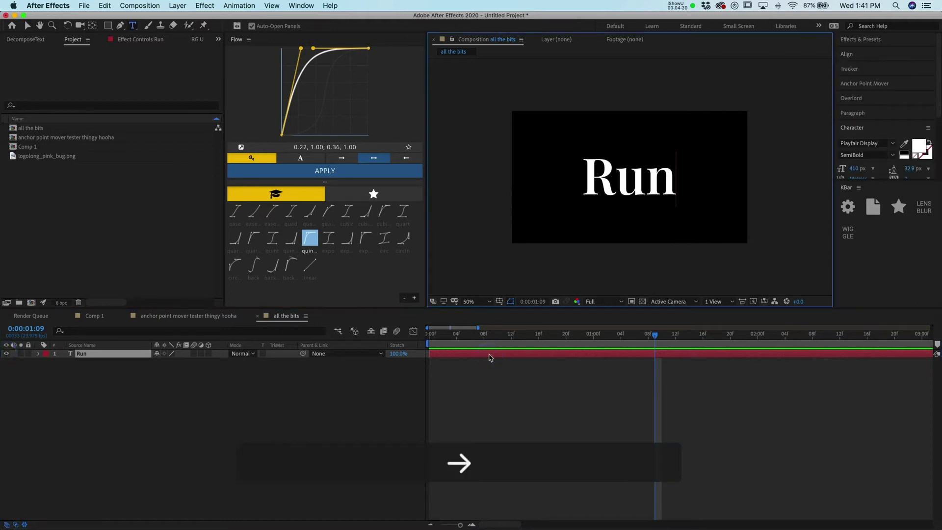
type("like")
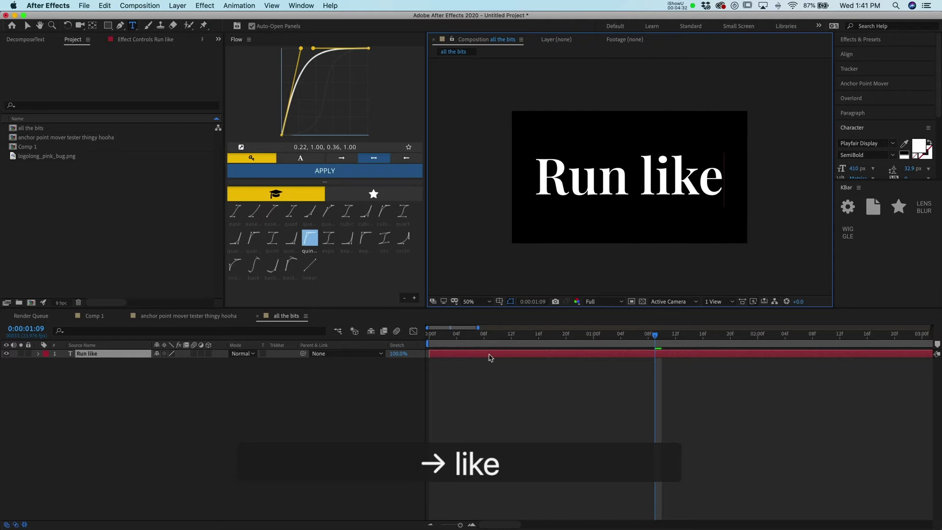
key("Return")
type("the")
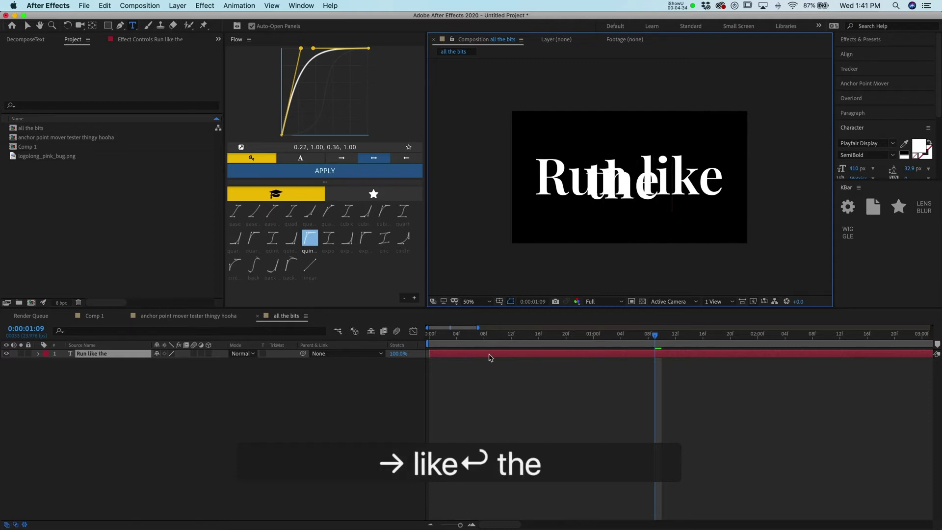
type("wind.")
Set the title leading to 380 px and redo the line break between 'like' and 'the'
key("super+a")
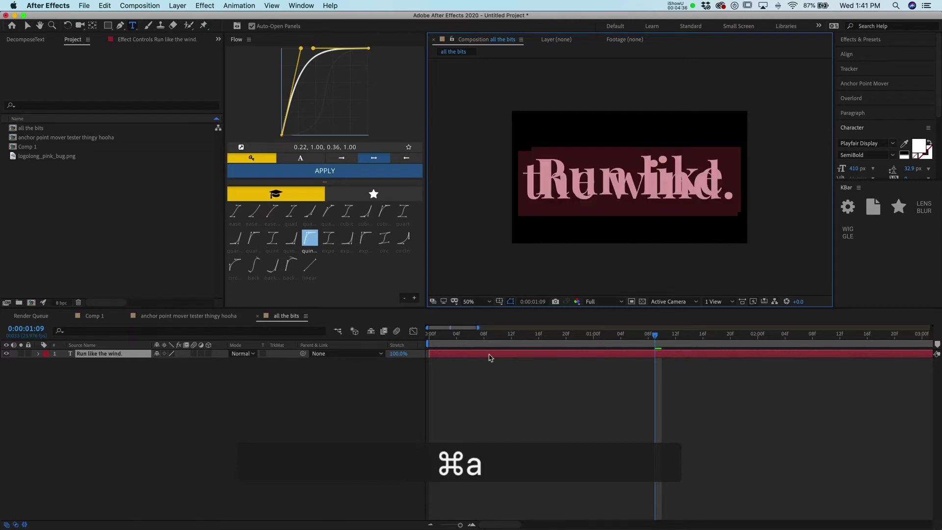
left_click(915, 174, "shift")
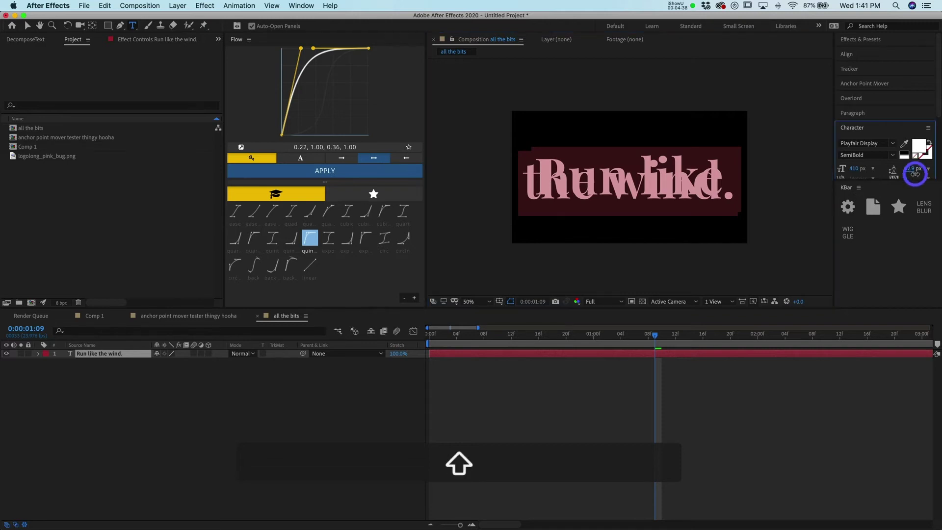
mouse_move(916, 174)
left_mouse_down()
mouse_move(938, 173)
mouse_move(924, 169)
left_mouse_up()
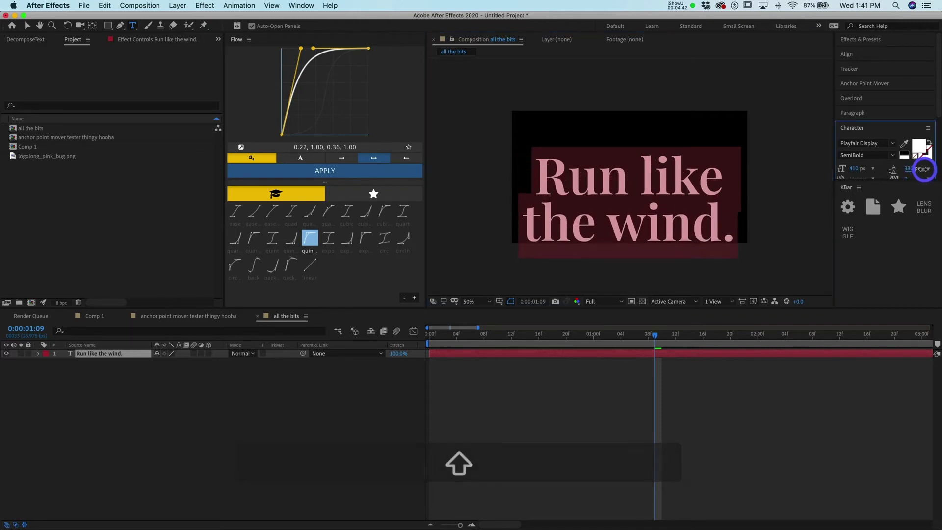
left_click(547, 178)
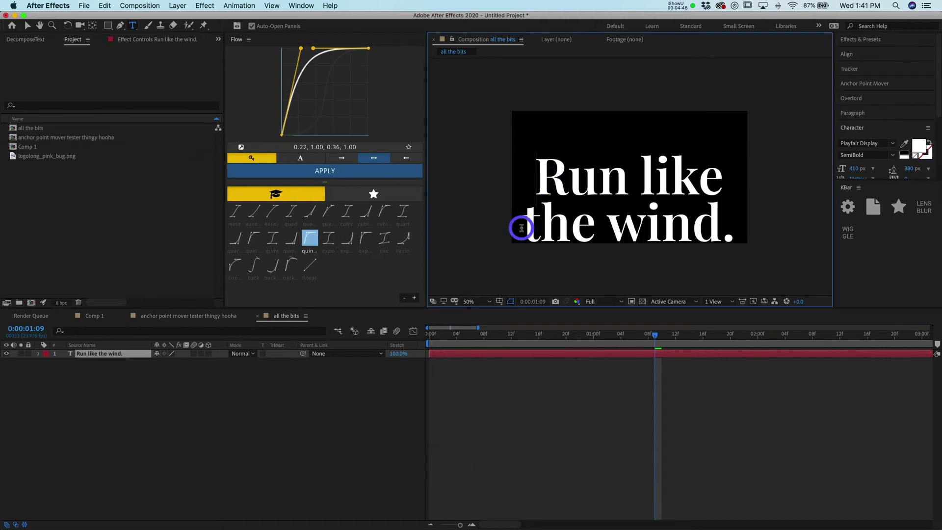
key("BackSpace")
key("Return")
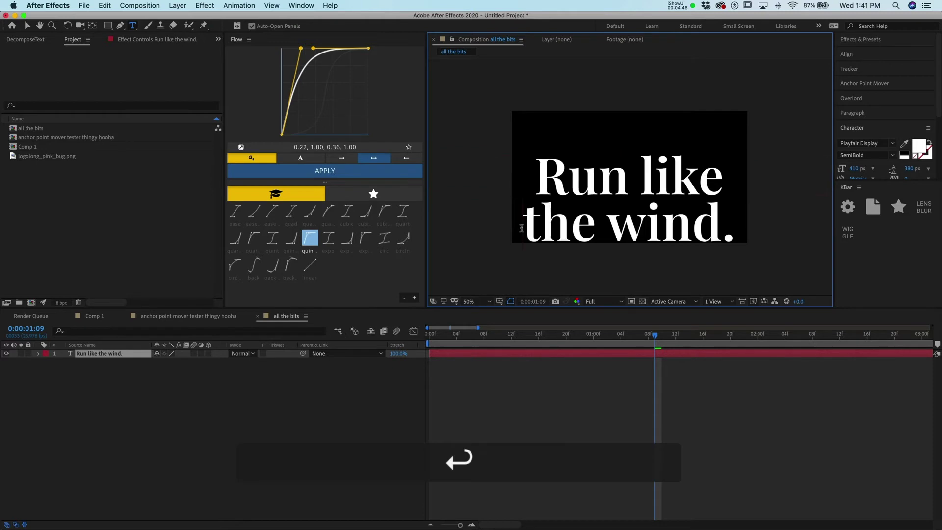
Centre the two-line title horizontally and vertically in the frame
left_click(611, 355)
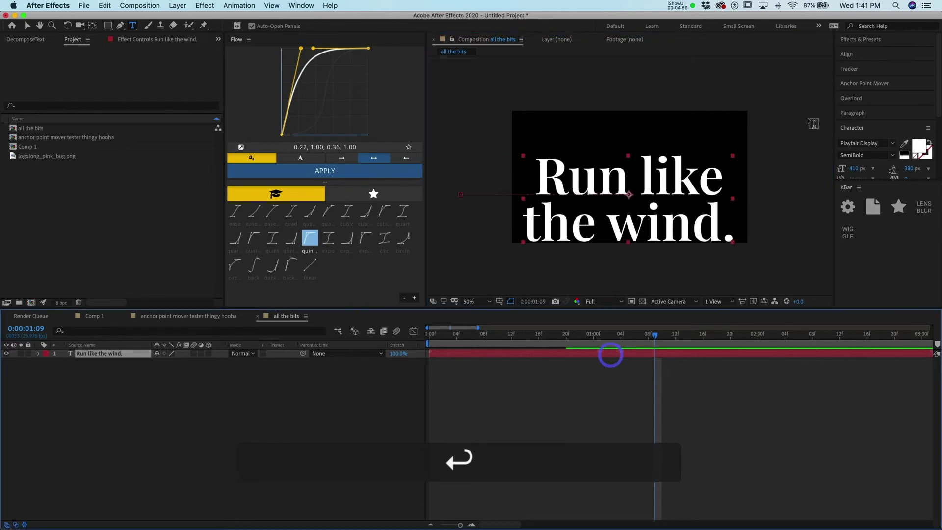
left_click(862, 84)
left_click(856, 55)
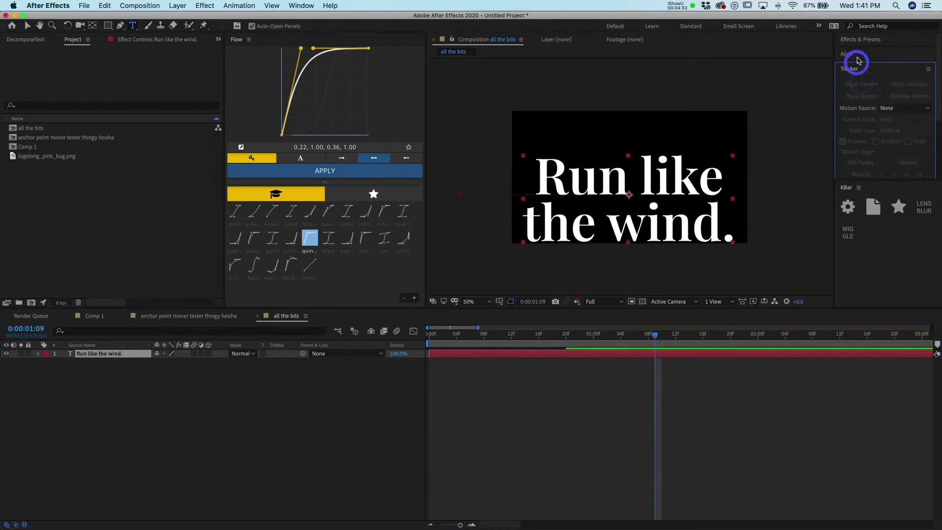
left_click(861, 78)
left_click(908, 80)
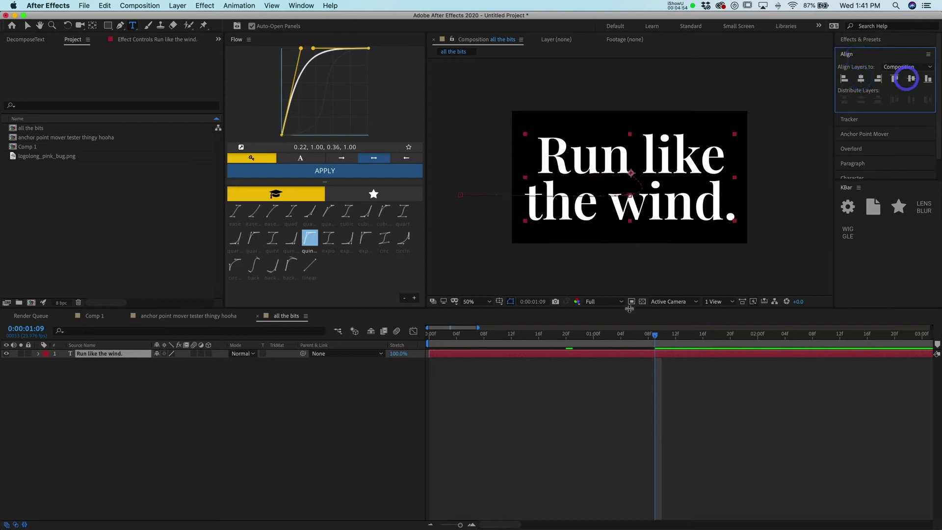
Remove the title's Position keyframes and stopwatch, then re-centre it vertically
key("s")
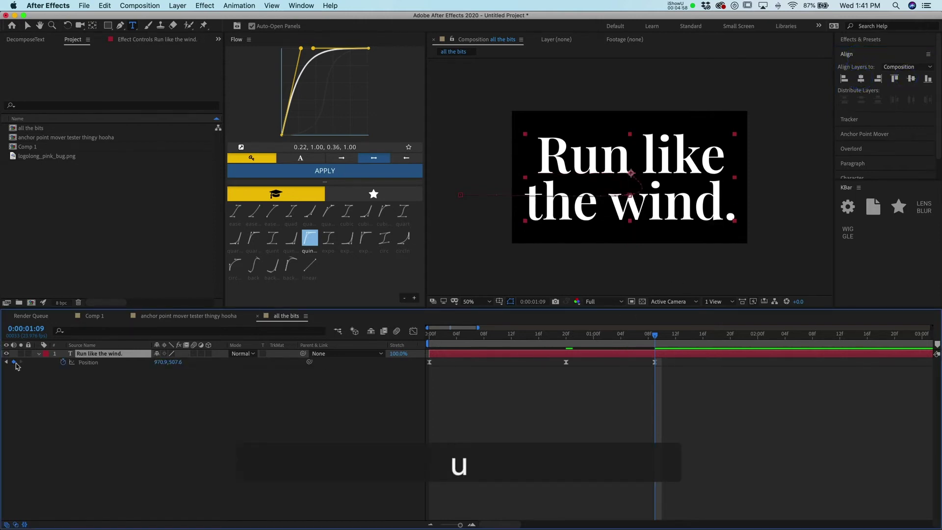
left_click(14, 363)
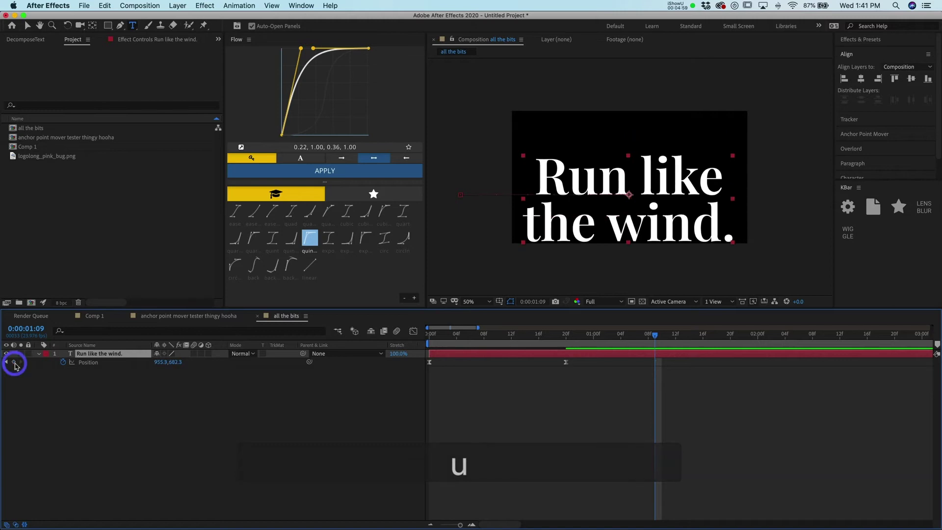
left_click(63, 363)
left_click(910, 80)
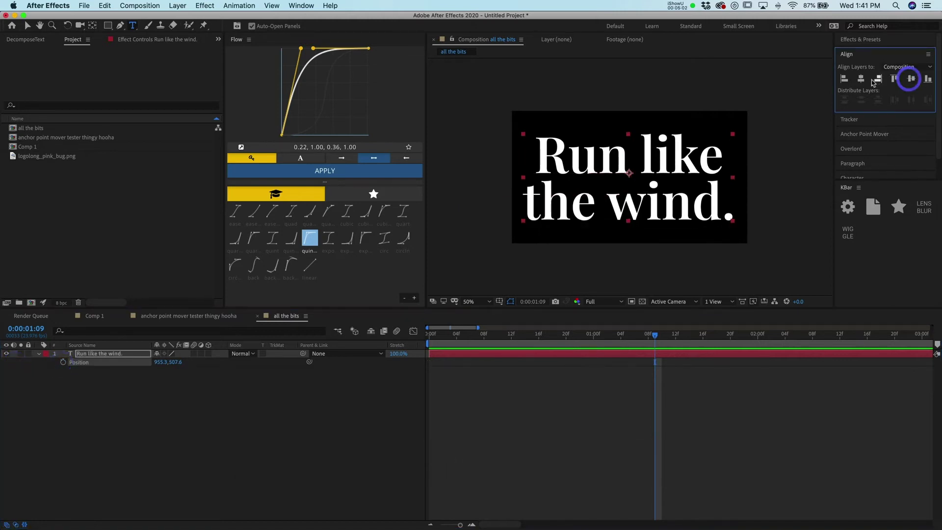
Replace the final period so the second line reads 'the wind Forest'
left_click(732, 201)
key("Right")
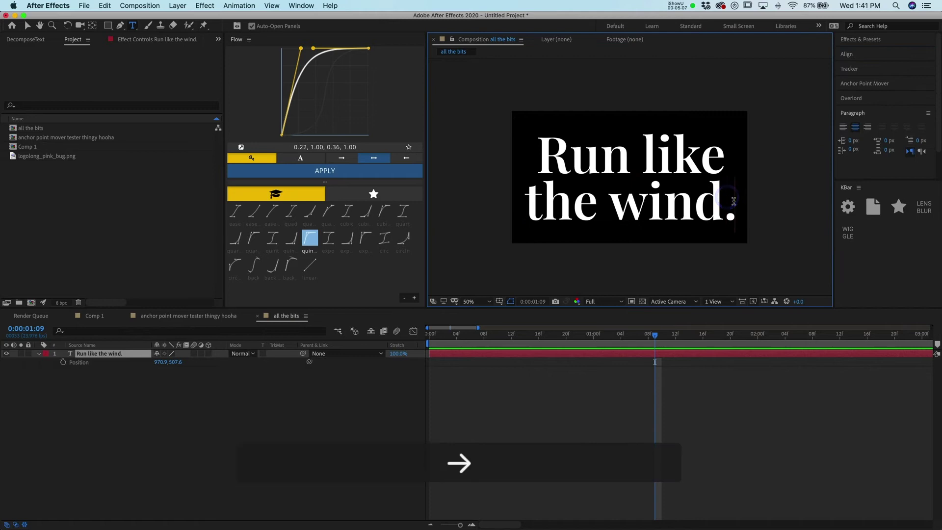
key("BackSpace")
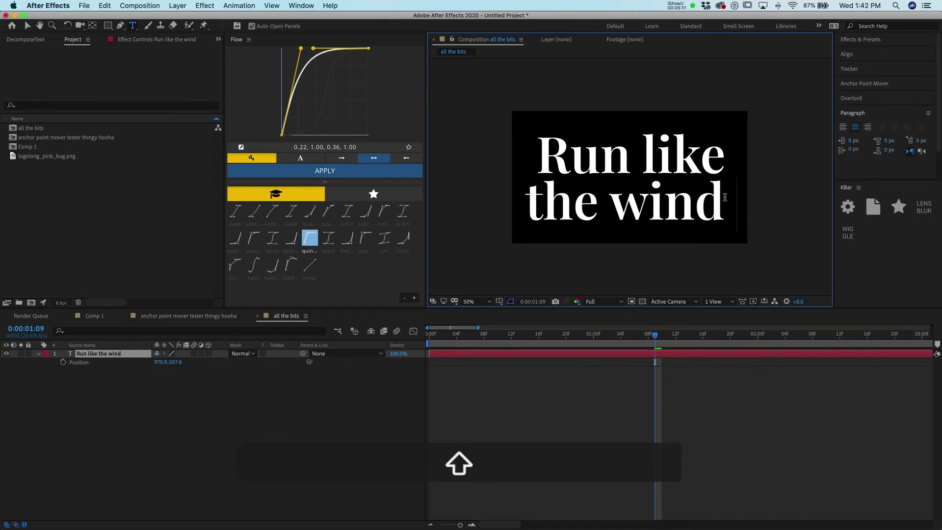
type("Forest")
Reduce the title to 231 px font size with 239 px leading, then rewind
key("super+a")
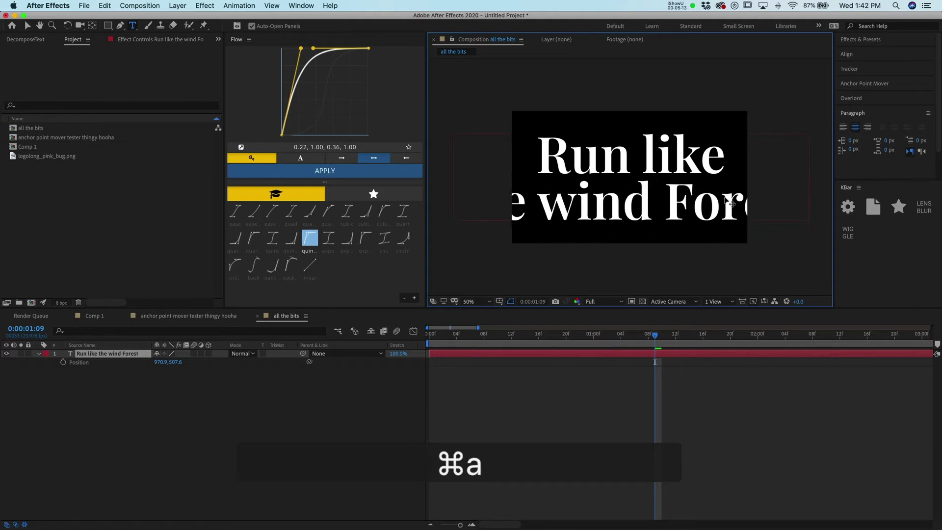
left_click(858, 114)
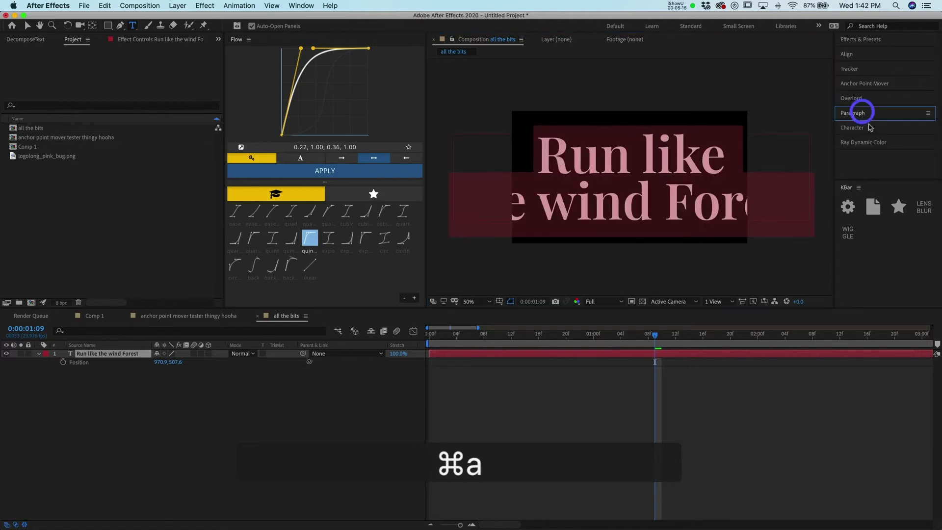
left_click(857, 128)
left_click_drag(854, 169, 842, 169)
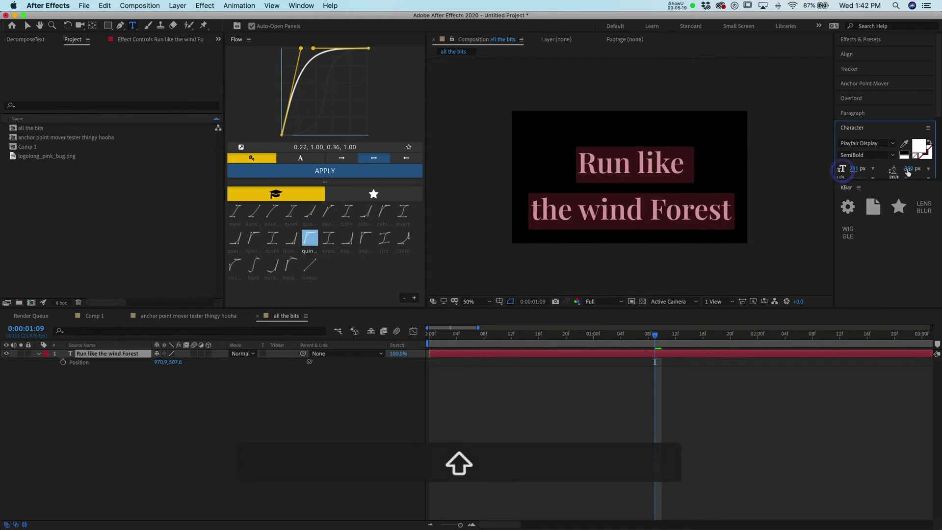
left_click_drag(909, 172, 843, 174)
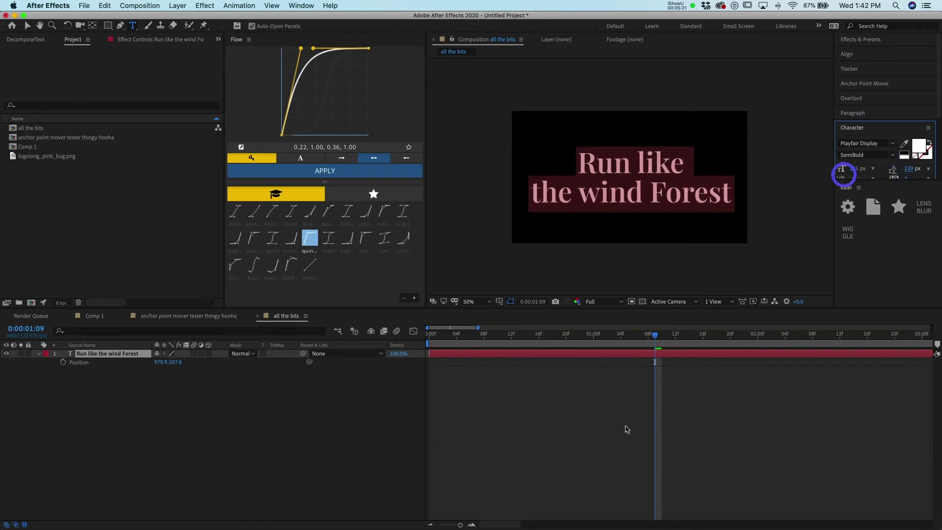
left_click(690, 428)
left_click_drag(655, 336, 208, 365)
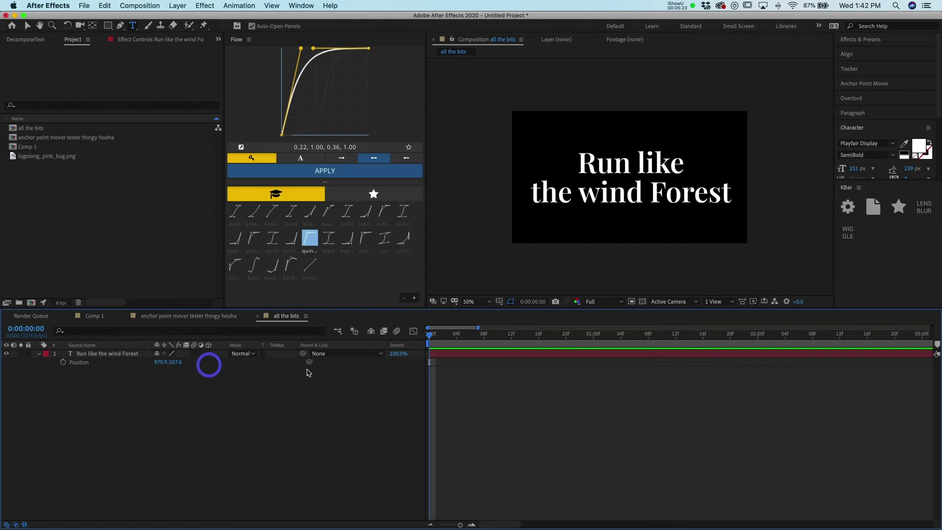
Key the title's Position at 0:00, step 20 frames ahead, and set it below the frame
left_click(431, 358)
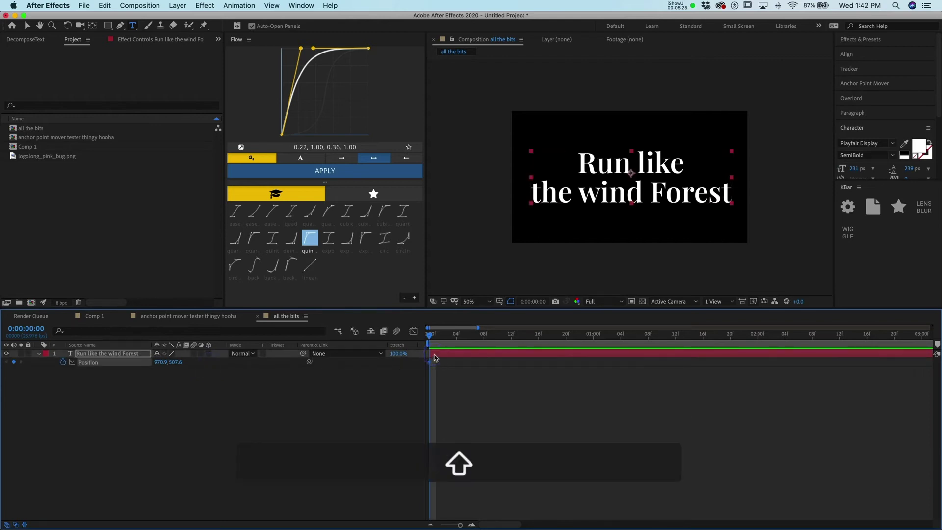
key("alt+shift+p")
key("alt+shift+Right")
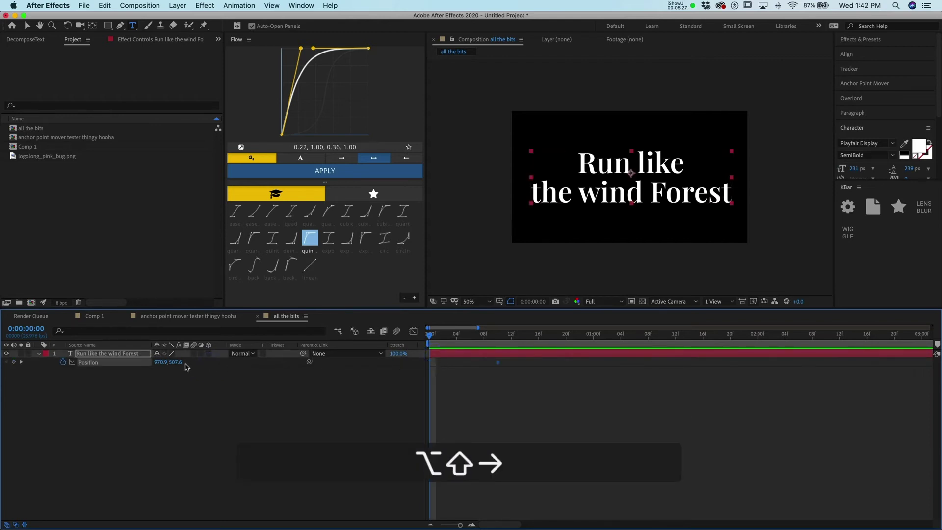
key("alt+shift+Right")
left_click_drag(174, 368, 213, 363)
left_click_drag(809, 382, 411, 356)
Ease the Position keyframes with Flow and preview the title rising into place
left_click(295, 170)
key("space")
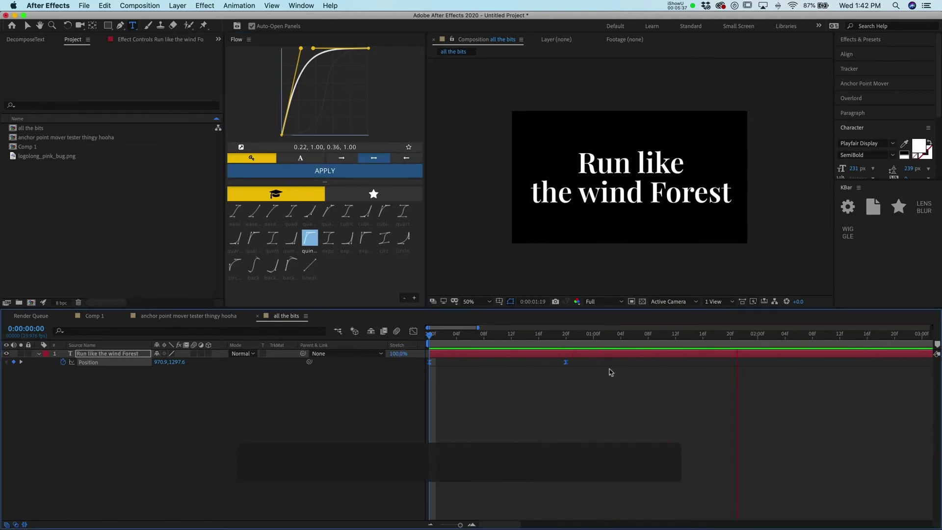
key("space")
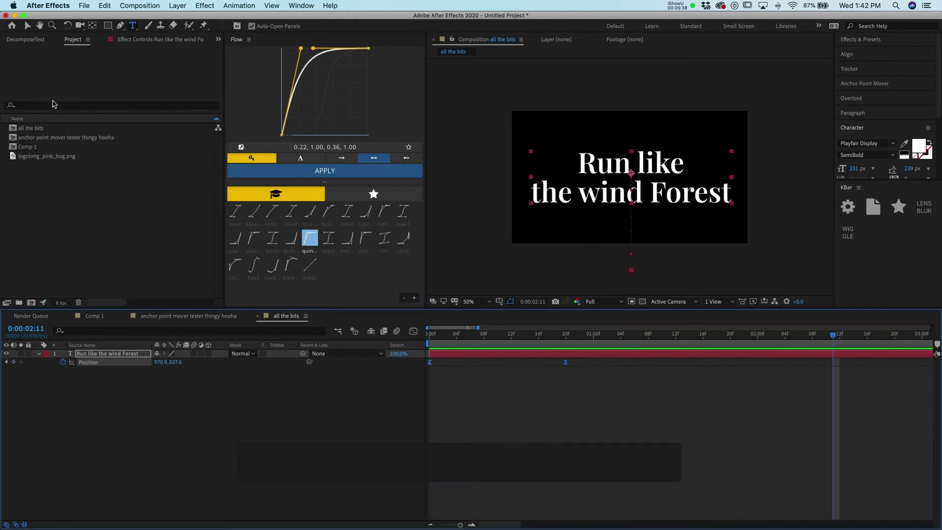
left_click(34, 40)
Set the DecomposeText panel's Decompose into option to Lines
left_click(97, 73)
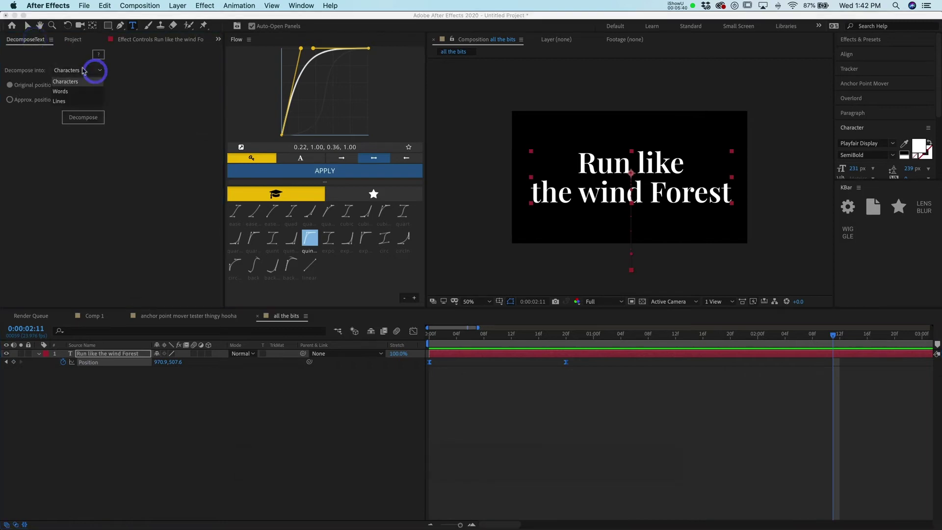
left_click(76, 100)
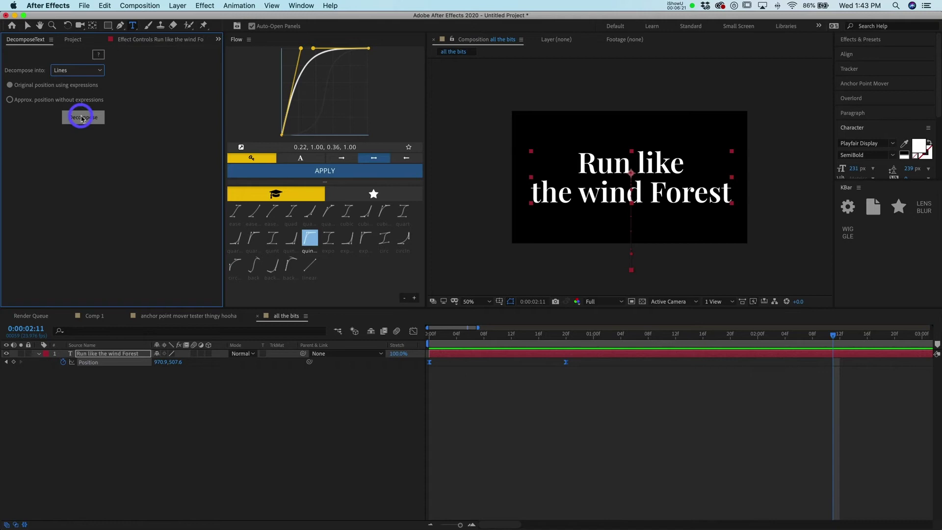
Decompose the title into line layers, collapse them, and select 'the wind Forest' at frame 0
left_click(81, 119)
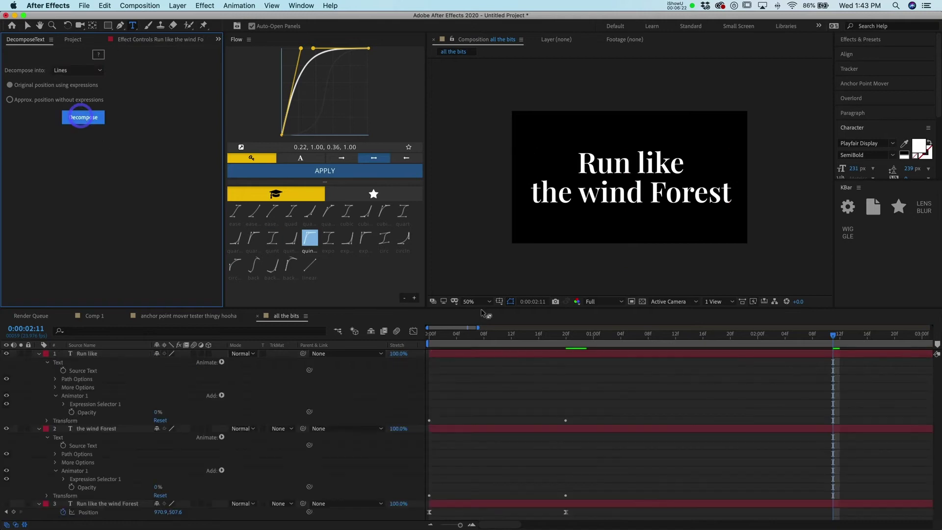
key("super+a")
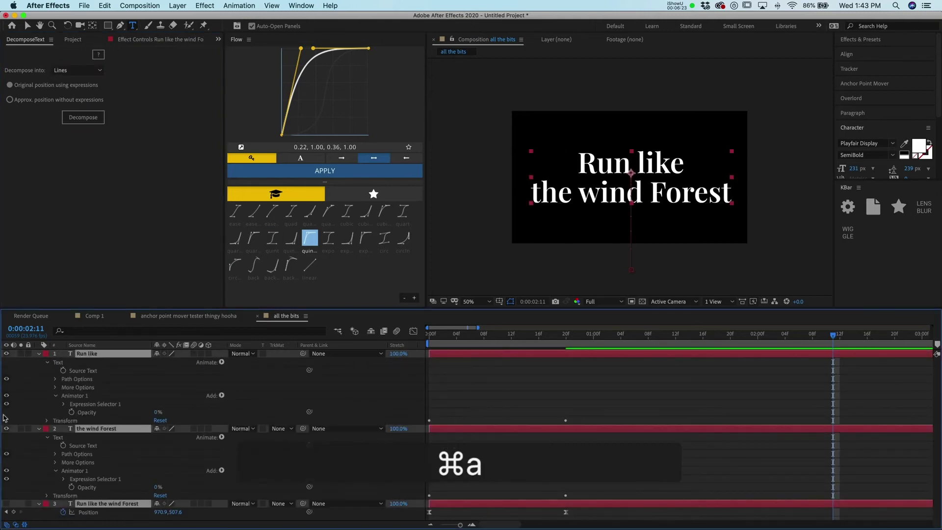
left_click(40, 353)
left_click(525, 421)
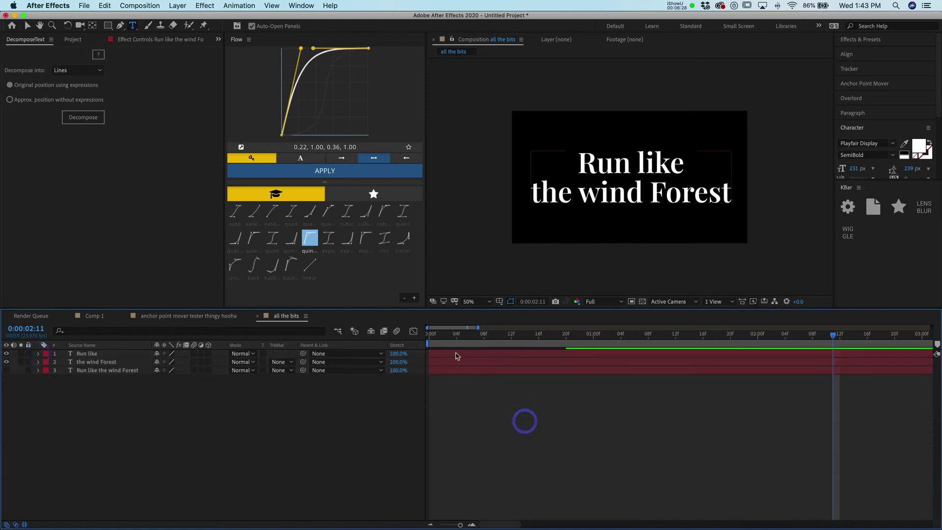
left_click(428, 335)
left_click(431, 354)
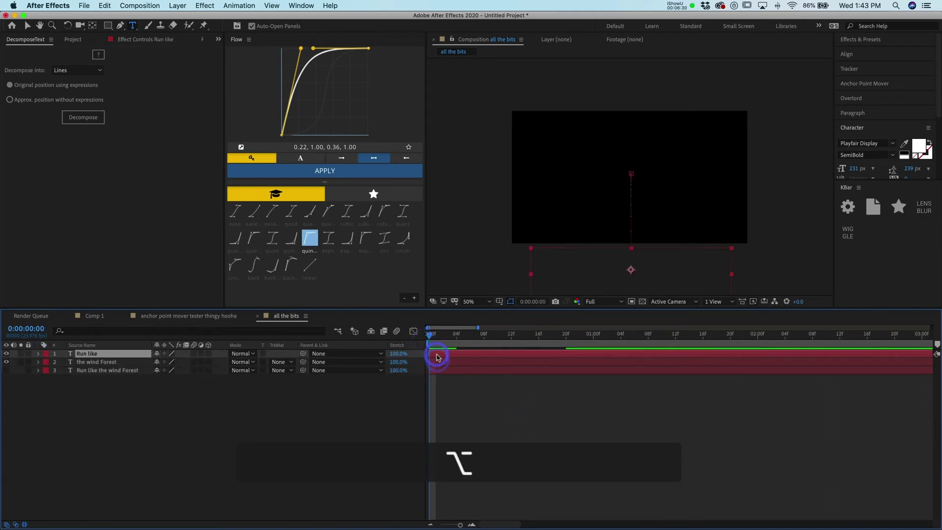
left_click(436, 364, "alt")
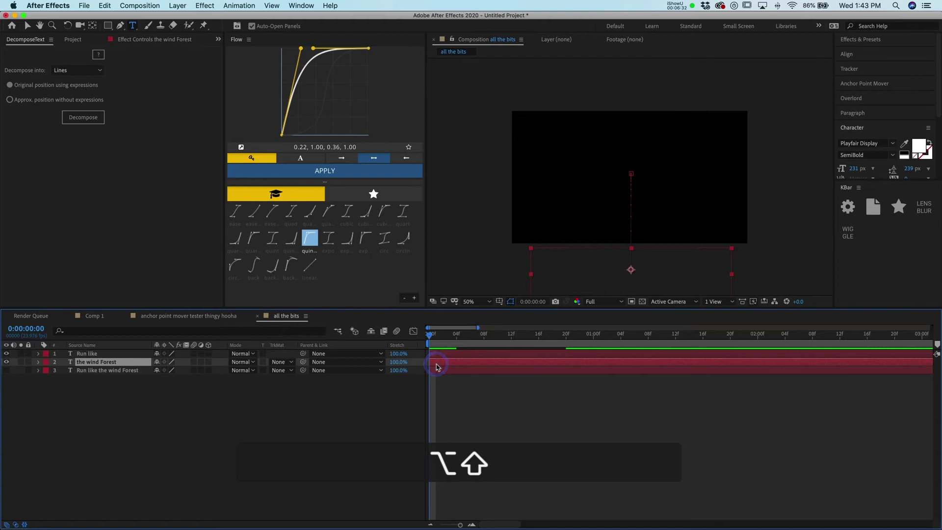
Shift 'the wind Forest' to start just after 'Run like' and preview the stagger
key("alt+shift+Page_Down")
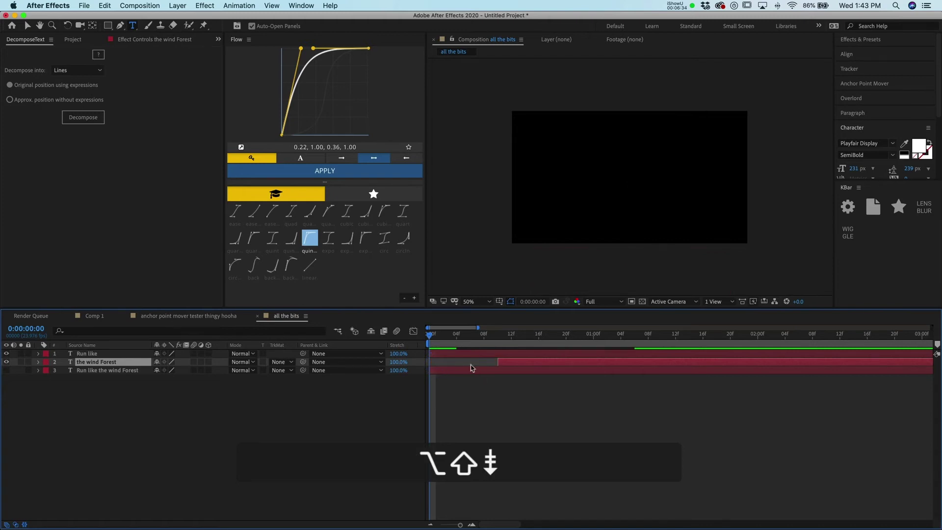
key("space")
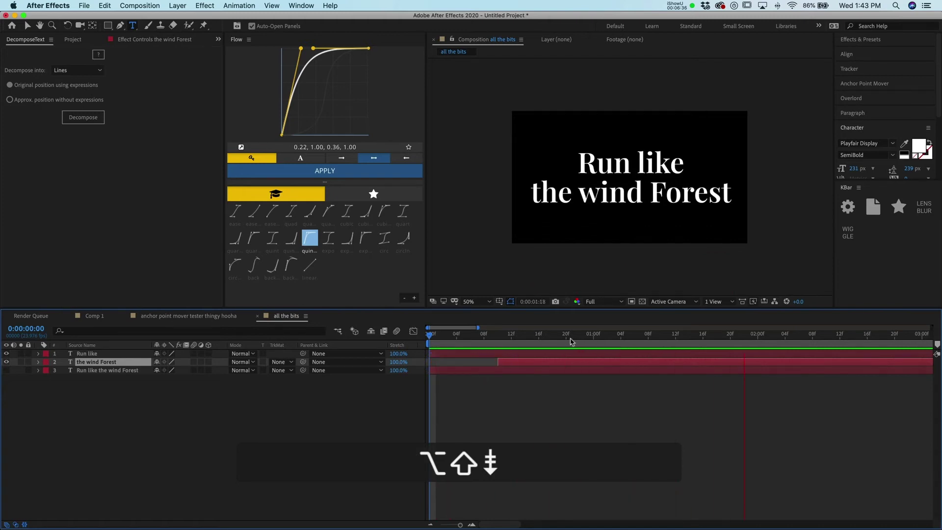
left_click(354, 329)
left_click_drag(521, 362, 464, 366)
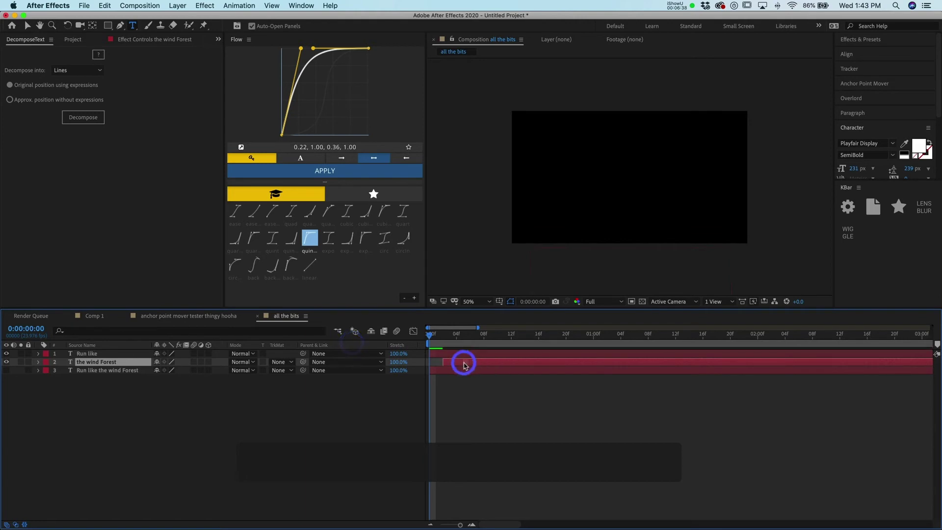
key("space")
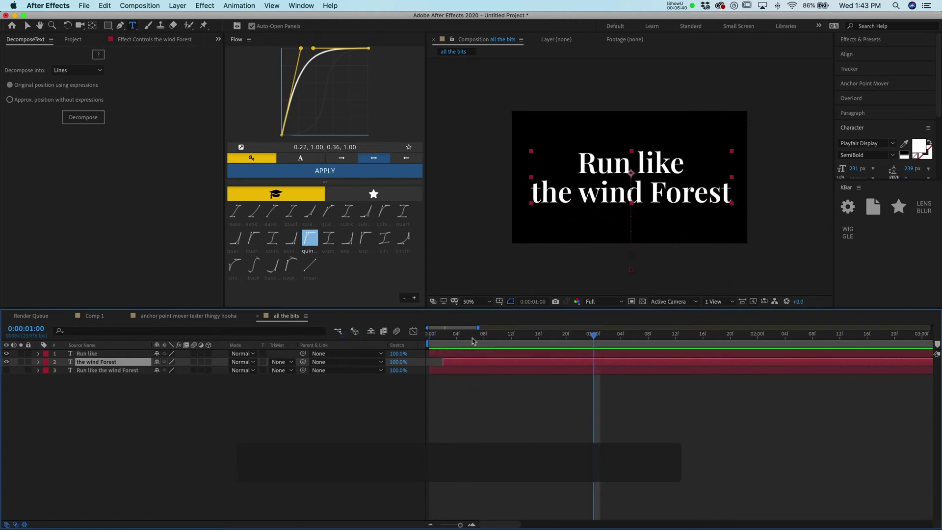
left_click(379, 341)
key("space")
left_click(395, 341)
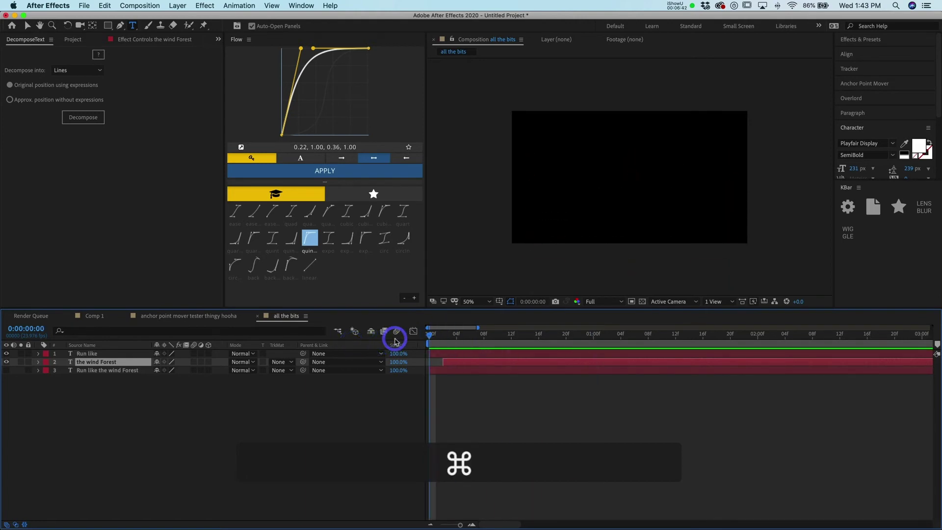
Step through and replay the line animation from the first frame, then select both line layers
key("super+Right")
key("super+Right")
key("space")
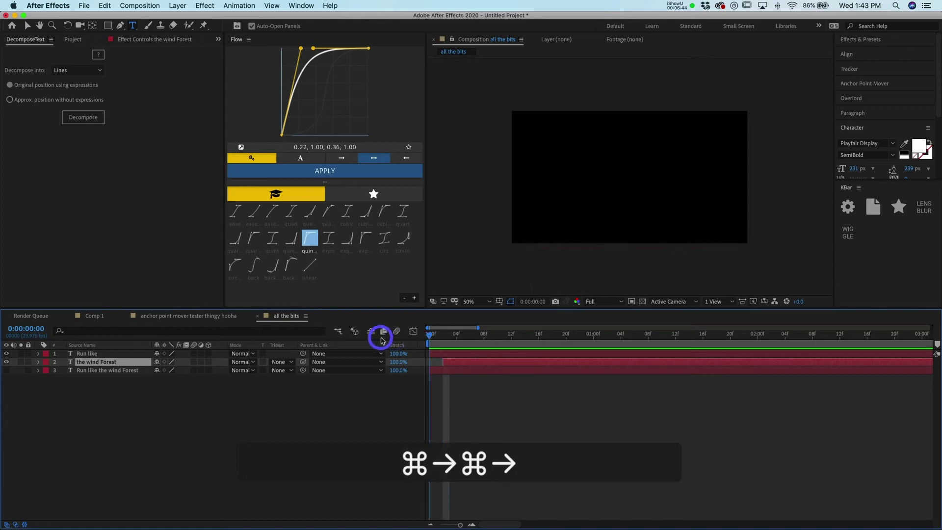
left_click(432, 337)
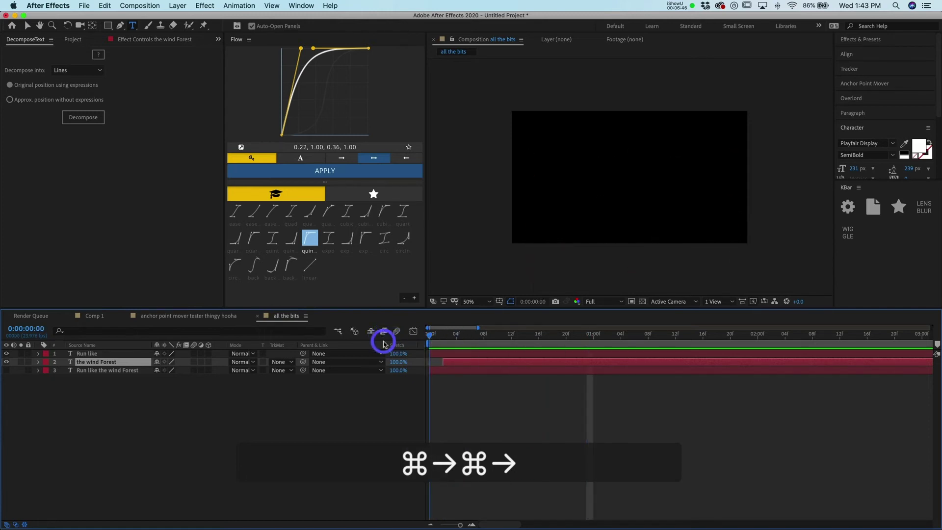
left_click(431, 337)
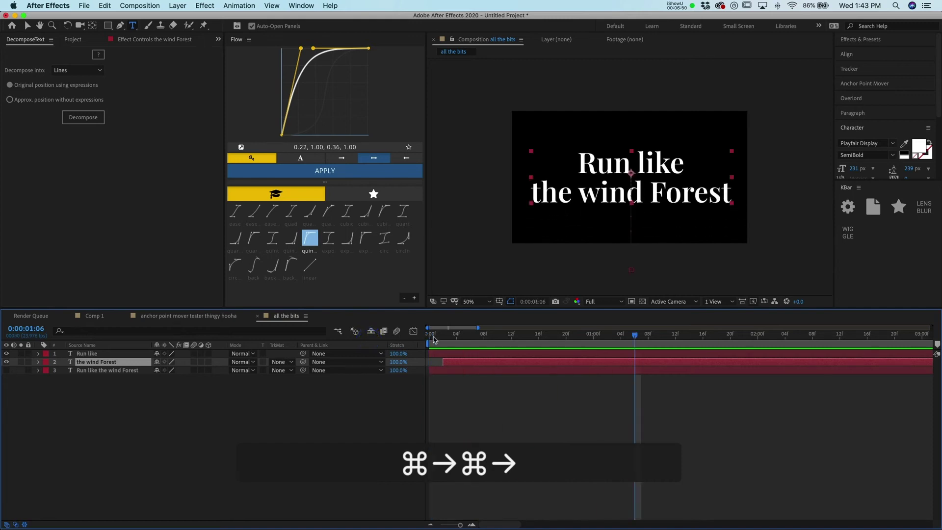
left_click(433, 338)
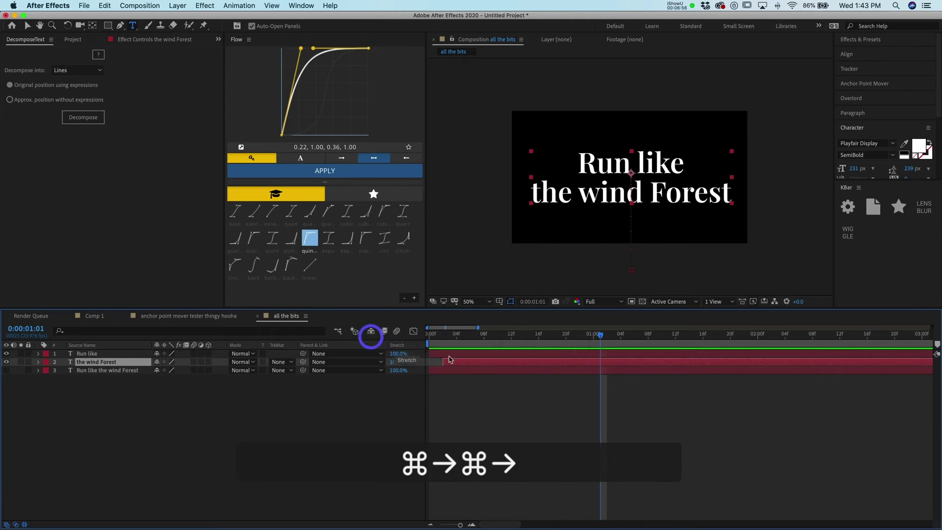
left_click(485, 356, "shift")
Delete the line layers, unhide the full title layer, and decompose it into Words
key("Delete")
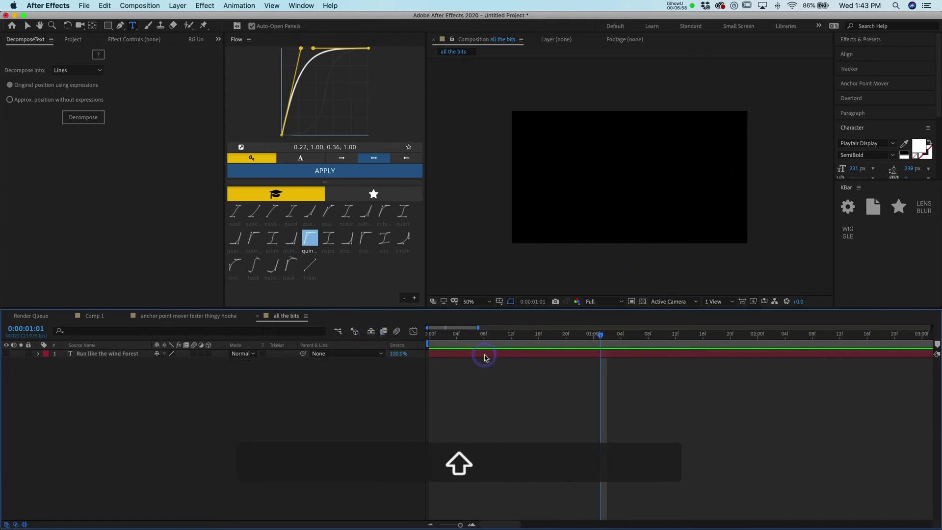
left_click(485, 356, "shift")
left_click(7, 354)
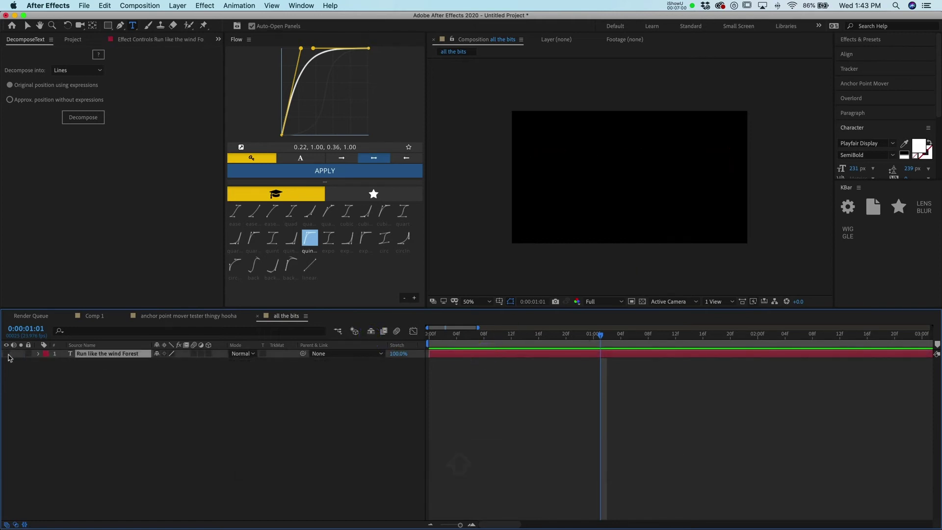
left_click(75, 70)
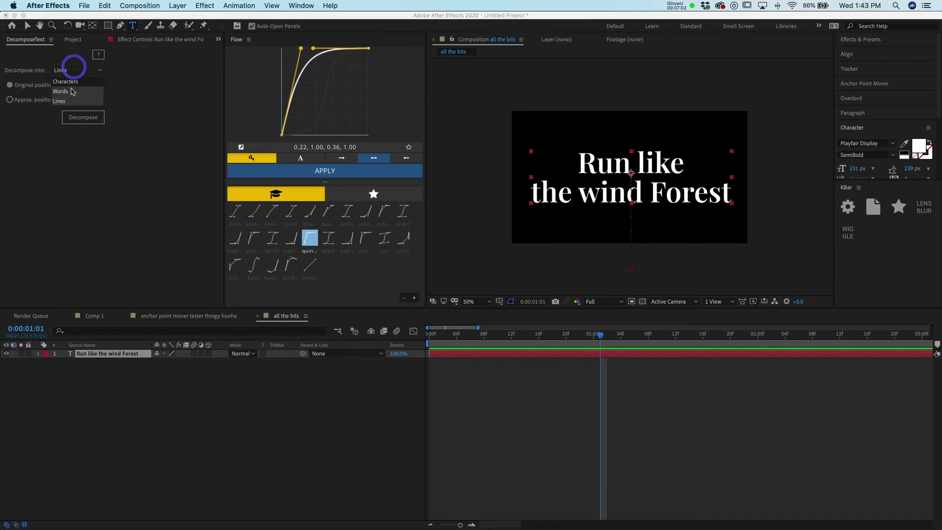
left_click(73, 84)
left_click(84, 117)
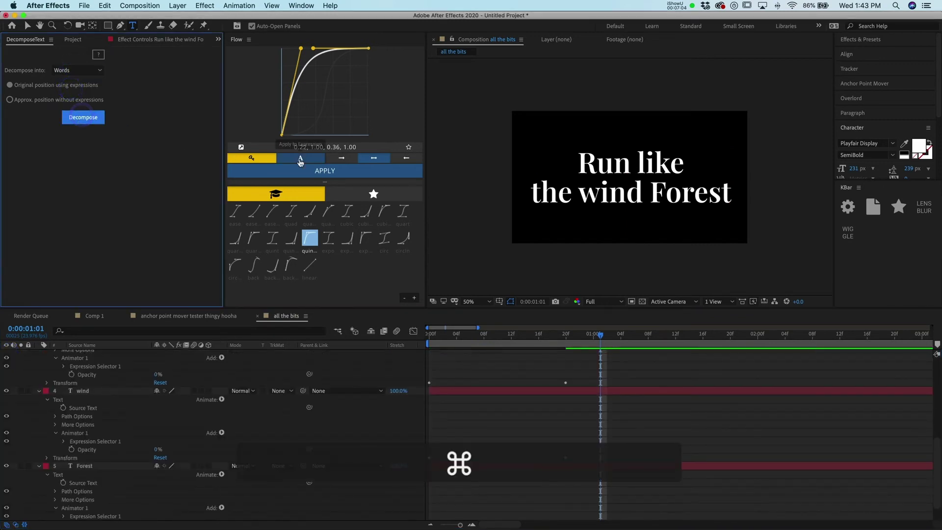
Offset 'like', 'the', 'wind' and 'Forest' so each starts a frame or more after the previous word
key("super+a")
left_click(39, 391)
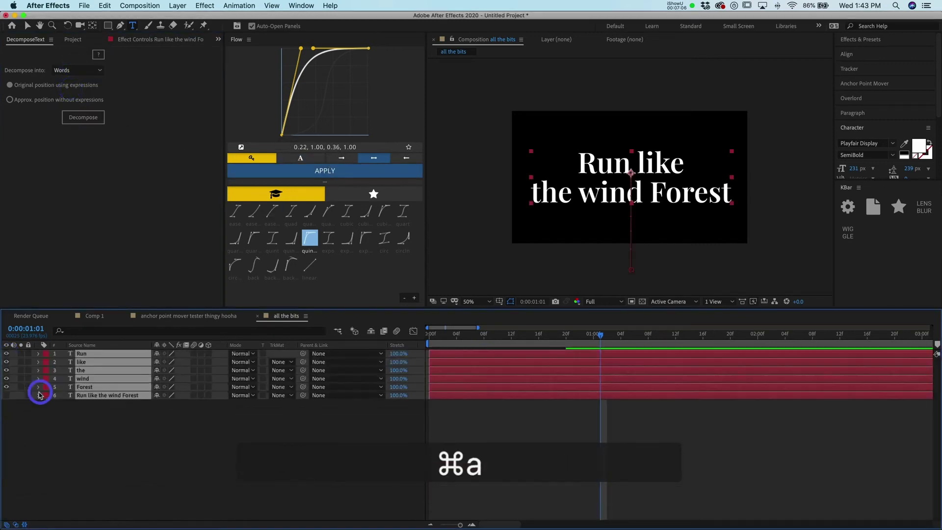
left_click(608, 475)
left_click(449, 362)
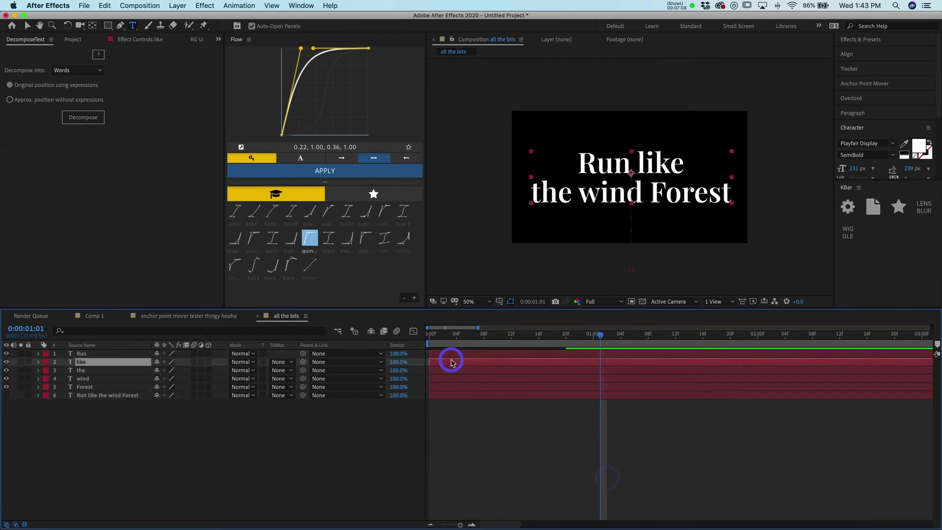
key("alt+Page_Down")
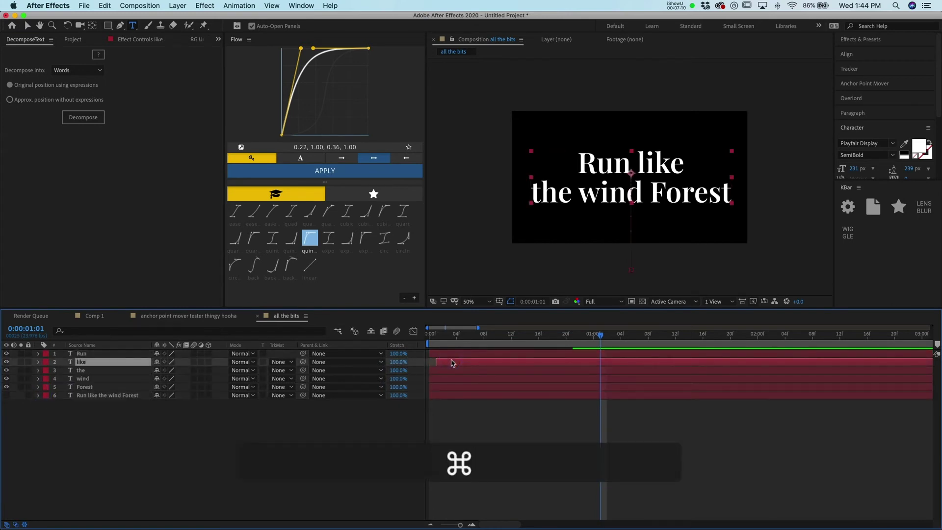
key("super+Down")
key("alt+End")
key("alt+Page_Down")
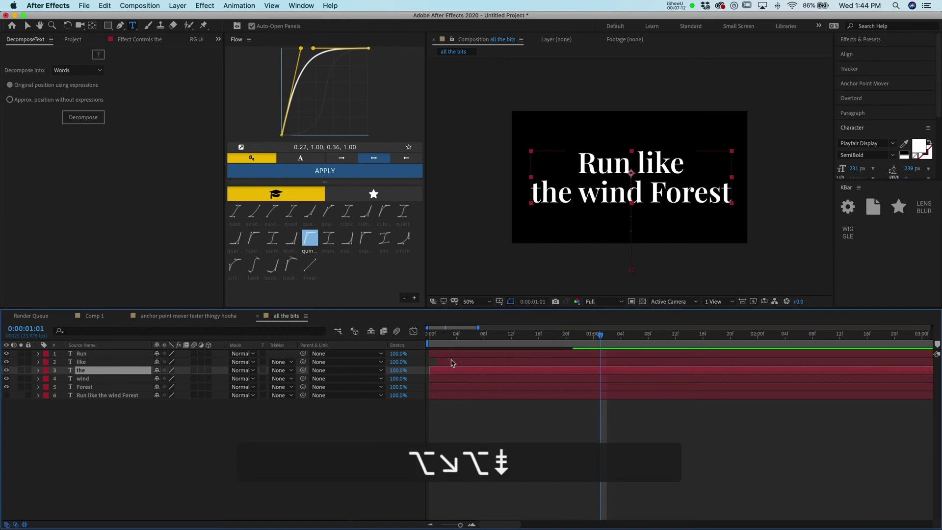
key("alt+Page_Down")
key("super+Down")
key("alt+Page_Down")
key("alt+Page_Down")
key("alt+Page_Down")
key("super+Down")
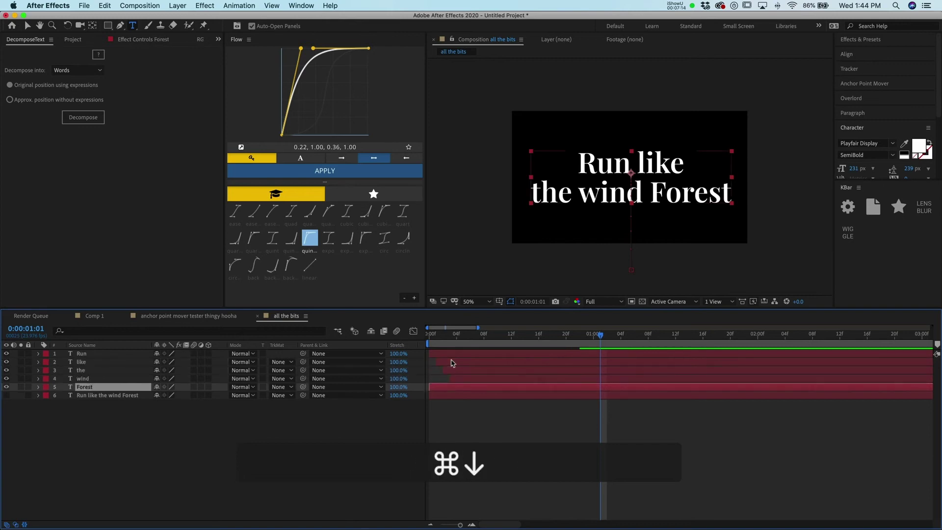
key("alt+Page_Down")
key("alt+Page_Down")
key("alt+Page_Down")
key("alt+Page_Down")
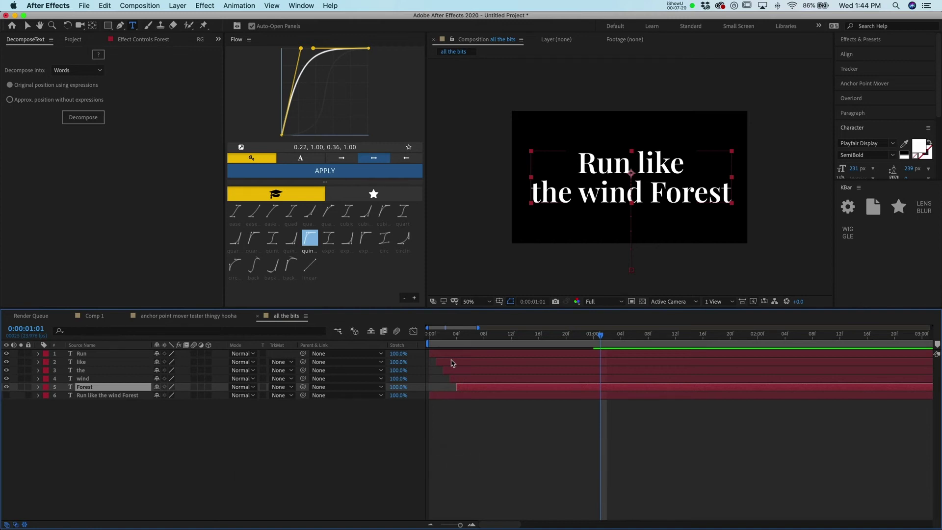
Preview the staggered word animation from frame 0
key("space")
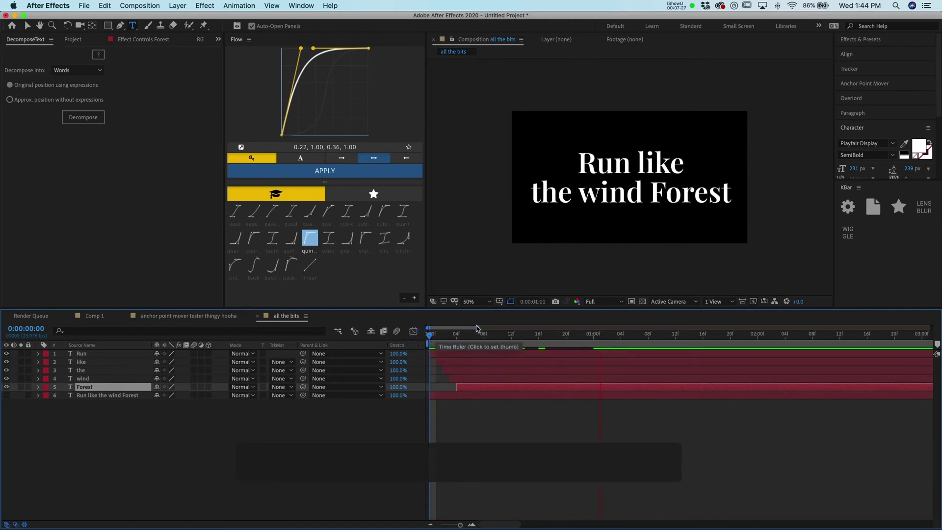
left_click(394, 331)
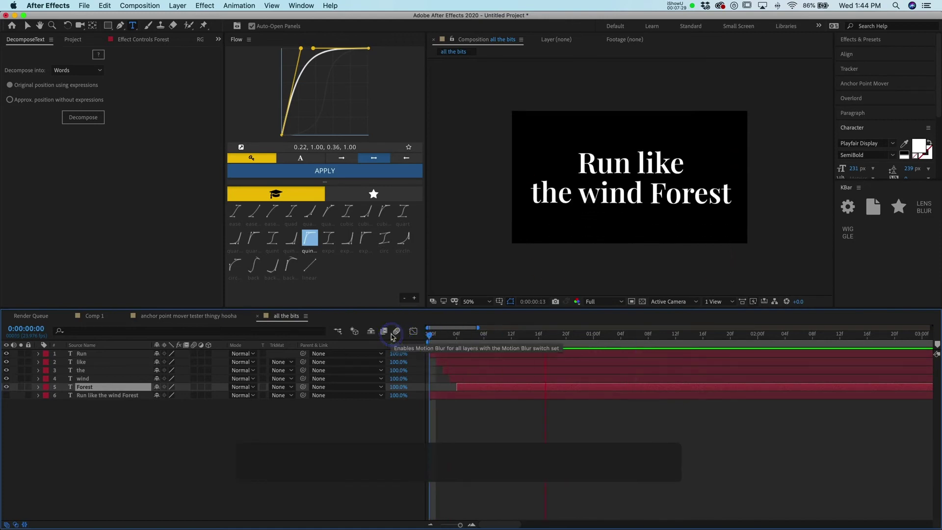
left_click_drag(454, 332, 427, 341)
key("space")
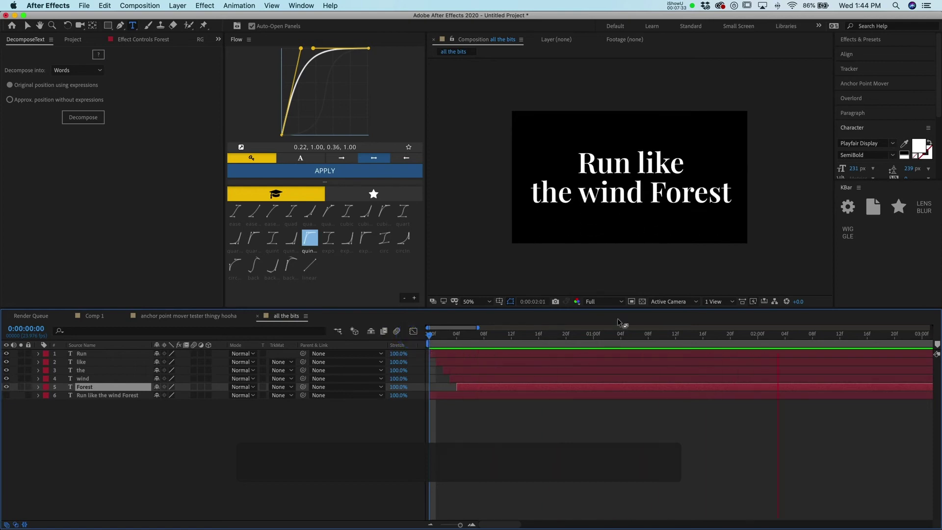
key("space")
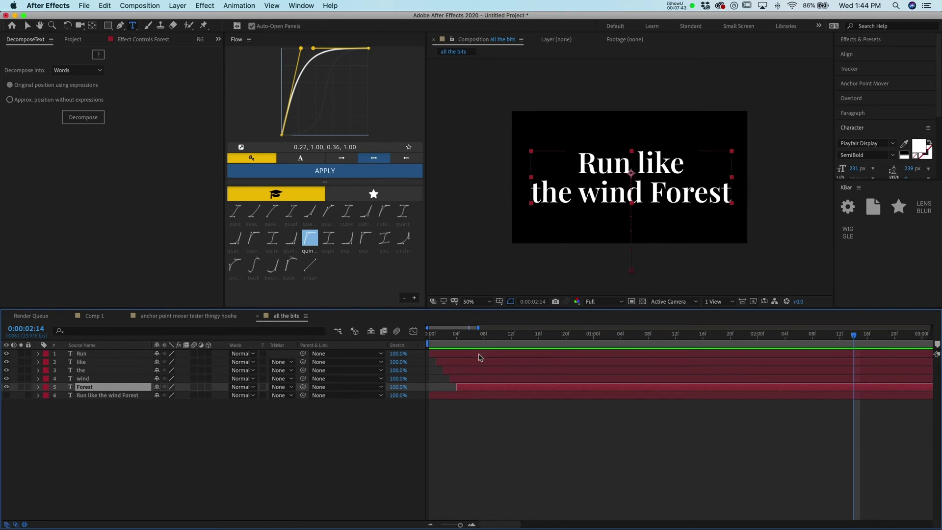
Delete the five word layers, unhide the full title layer, and return the playhead to 0
left_click(481, 356, "shift")
key("Delete")
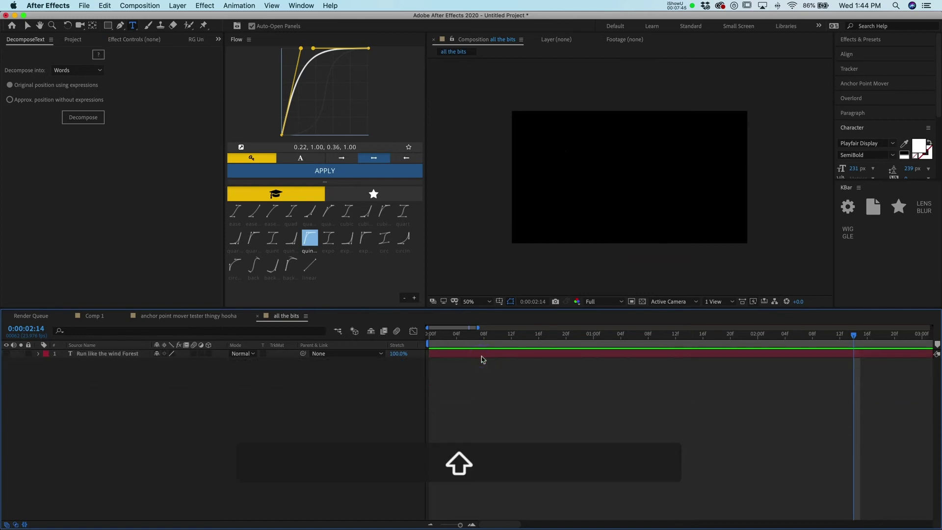
left_click(475, 357)
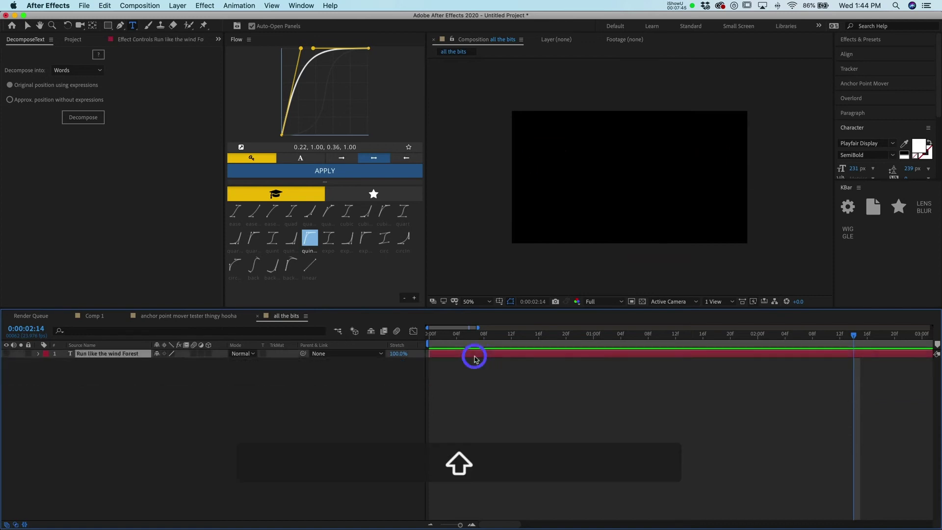
left_click(7, 354)
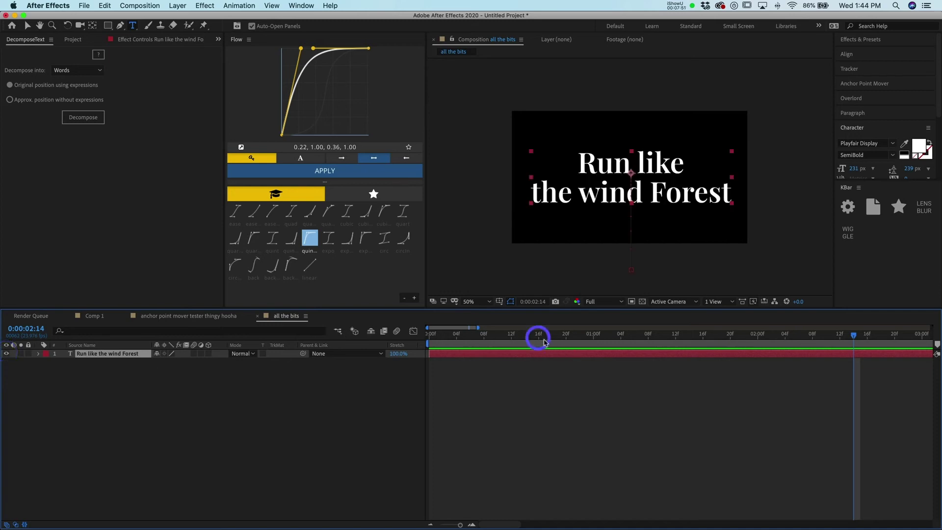
left_click_drag(543, 340, 414, 334)
Decompose the 'Run like the wind Forest' layer into Characters
left_click(448, 352)
left_click(90, 70)
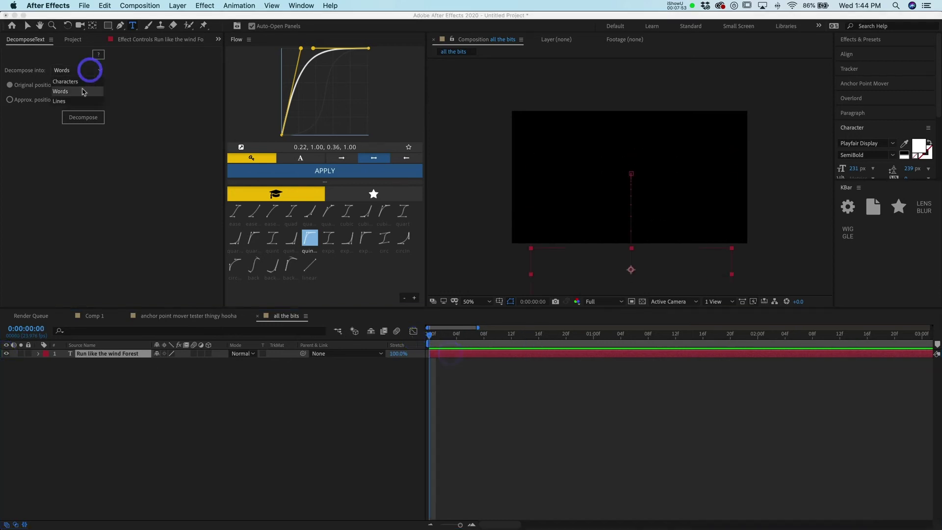
left_click(82, 81)
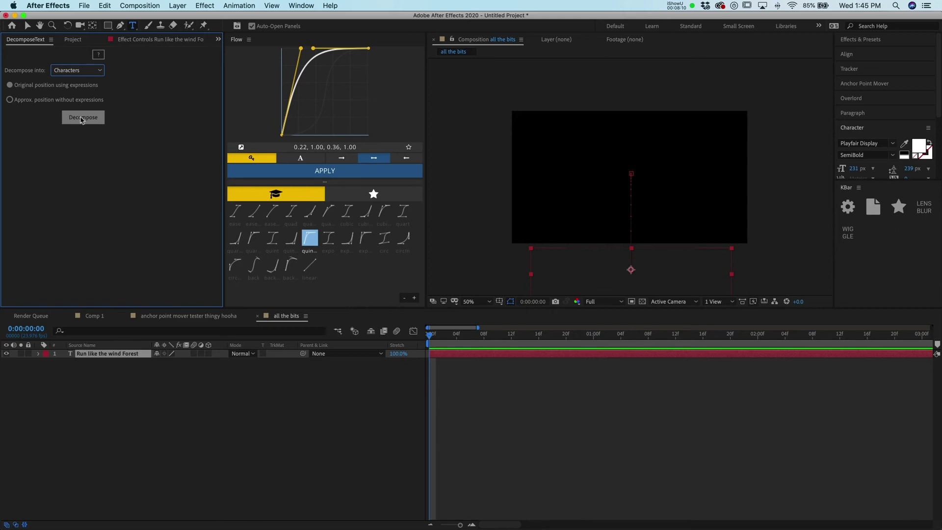
left_click(81, 120)
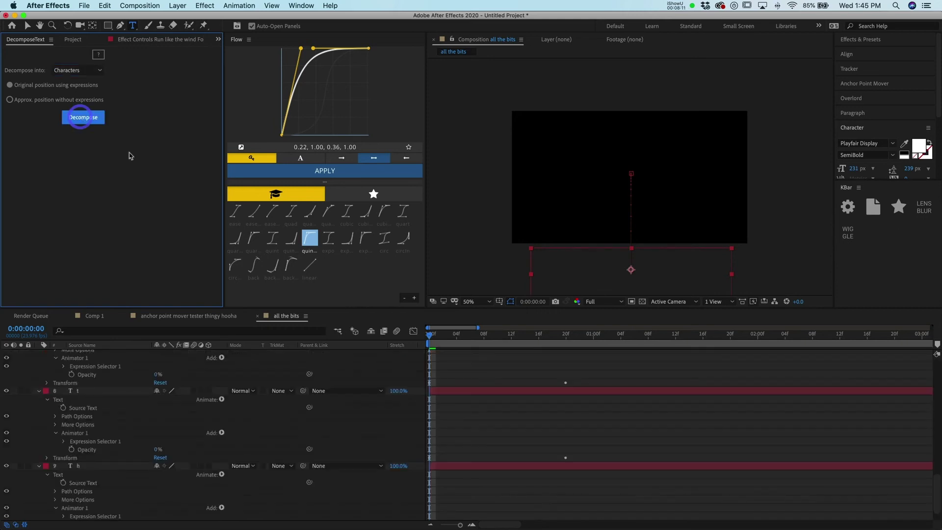
Select all character layers and trim their out-points so each lasts one frame from the start
key("super+a")
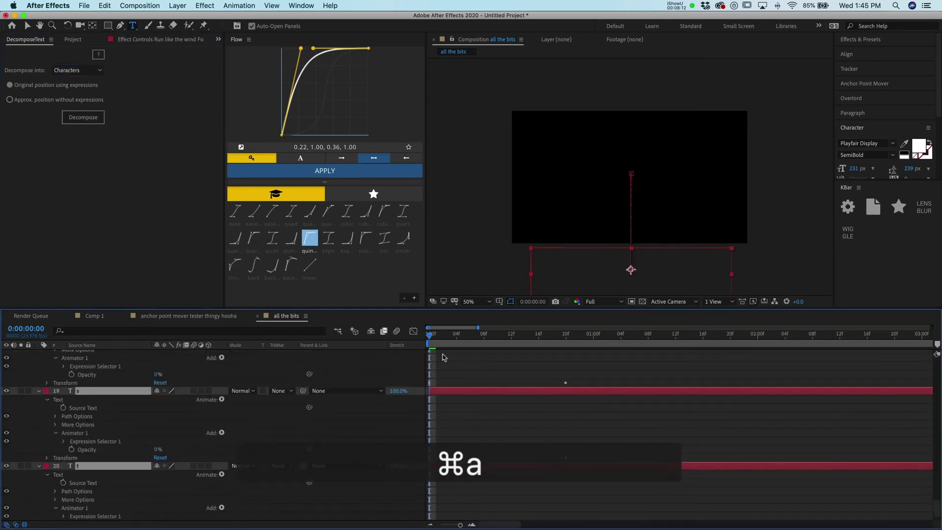
left_click(39, 391)
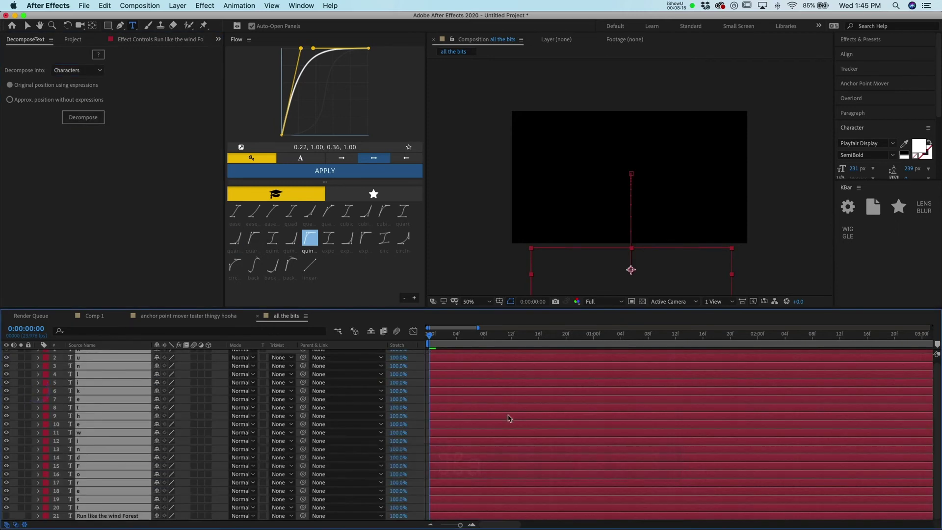
scroll(508, 418, "up", 2)
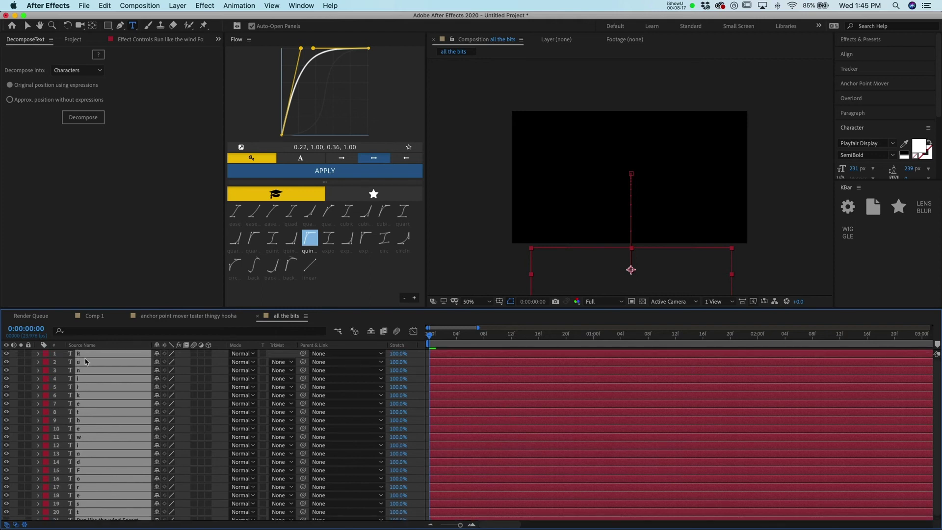
left_click(411, 338)
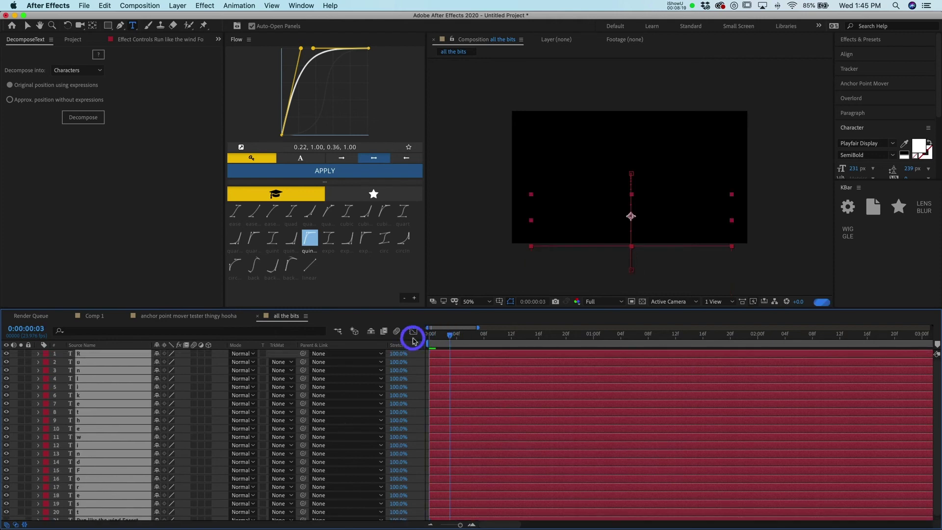
key("super+Right")
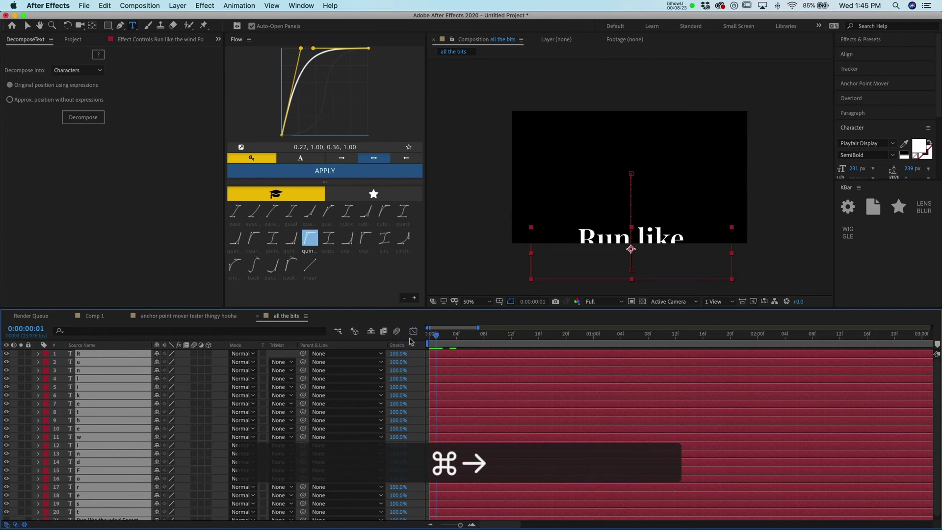
key("alt")
key("alt+bracketright")
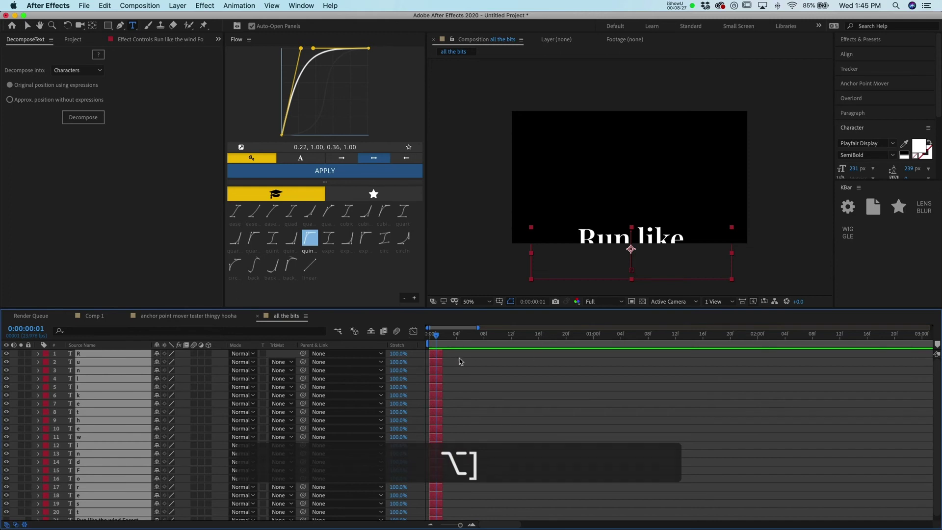
left_click(443, 353)
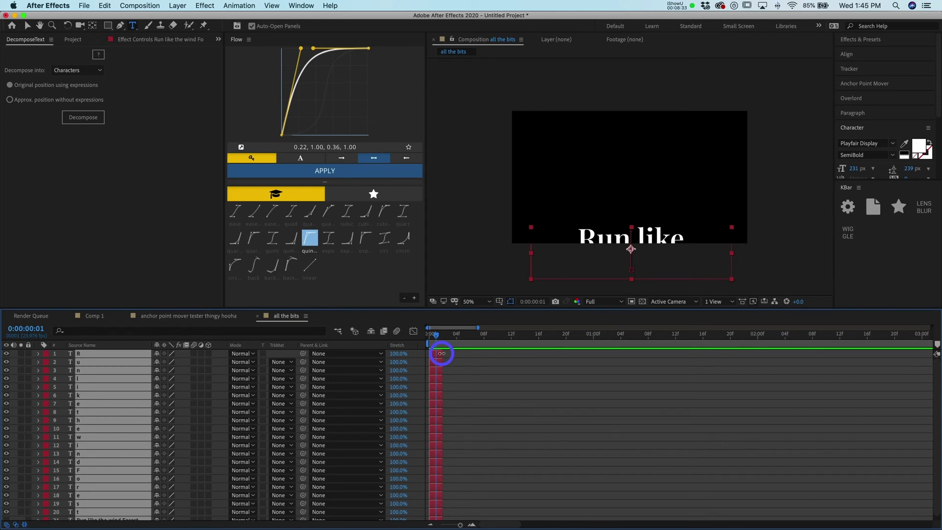
left_click_drag(441, 353, 440, 354)
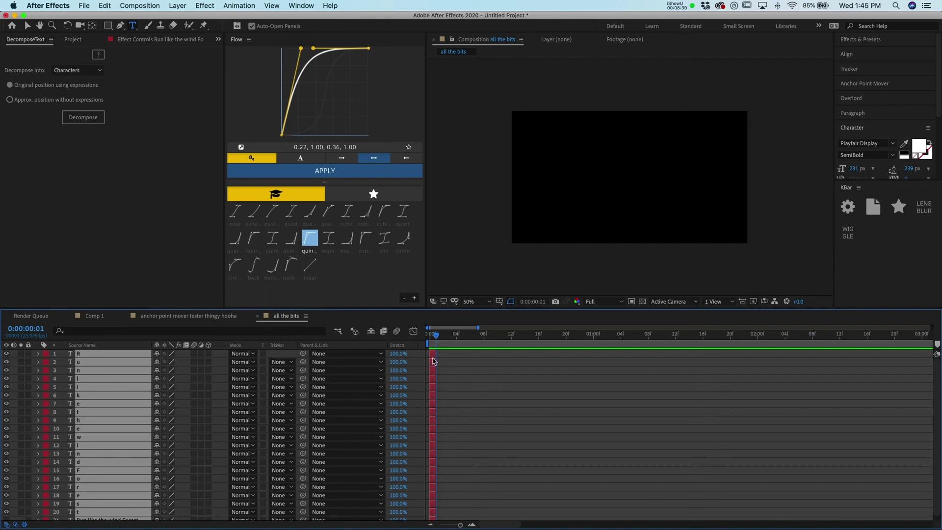
right_click(433, 362)
Apply Keyframe Assistant > Sequence Layers to the character layers with Overlap unchecked
mouse_move(475, 293)
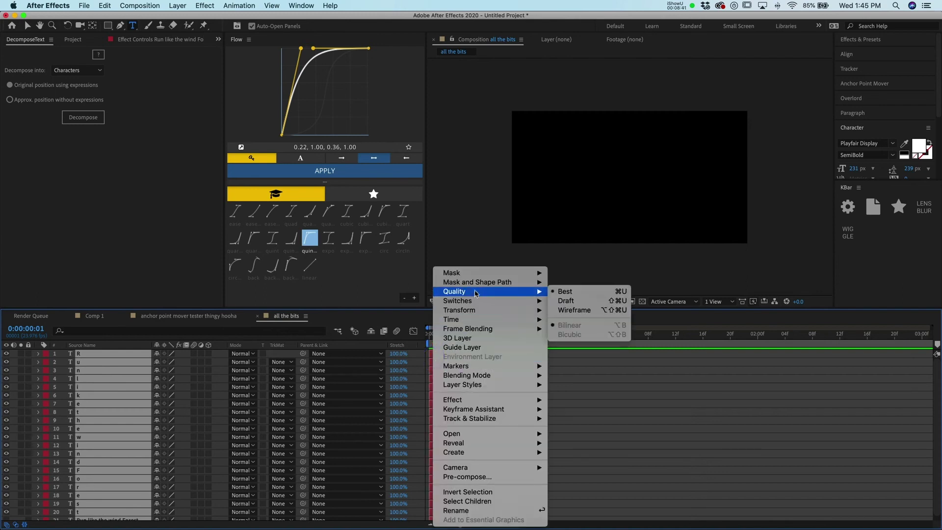
mouse_move(476, 409)
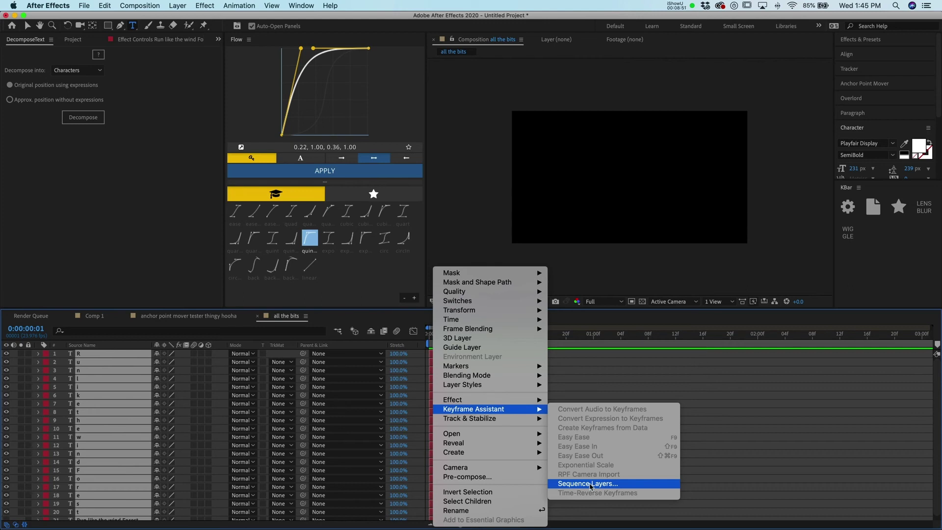
left_click(591, 485)
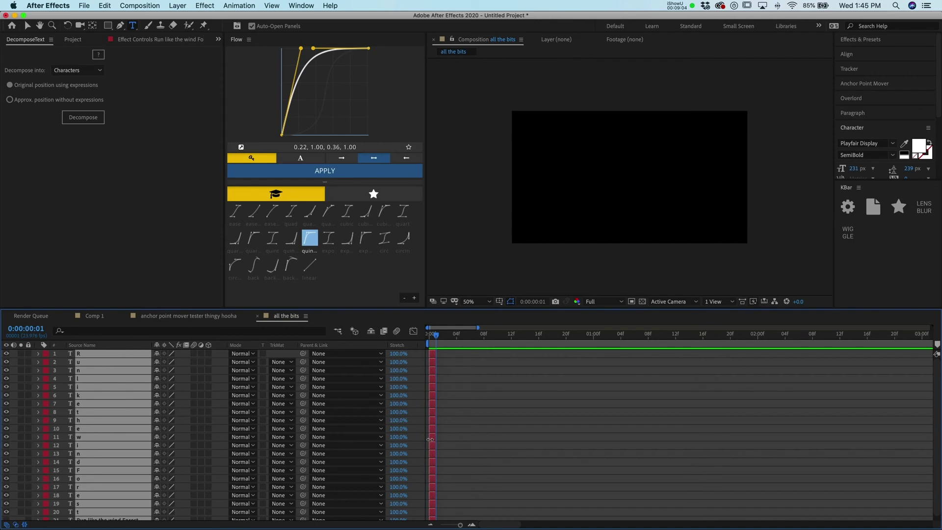
right_click(433, 384)
mouse_move(458, 367)
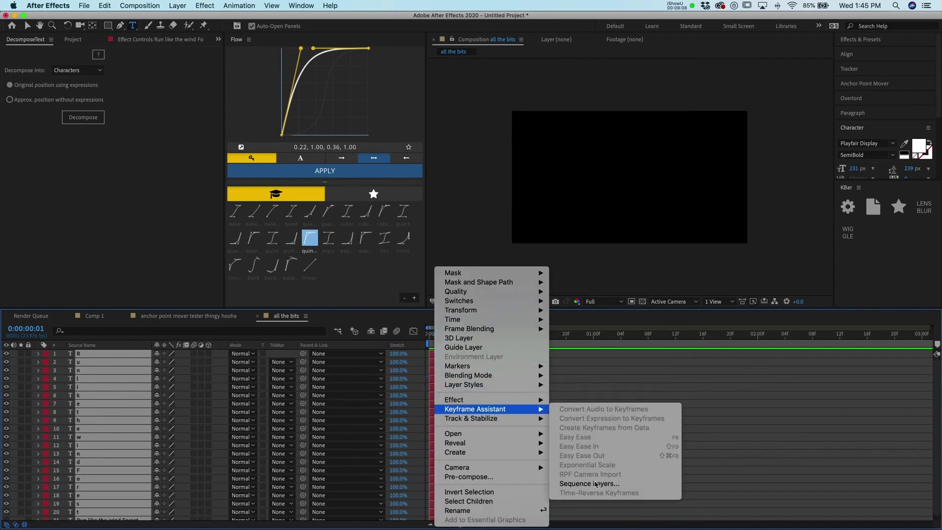
left_click(595, 483)
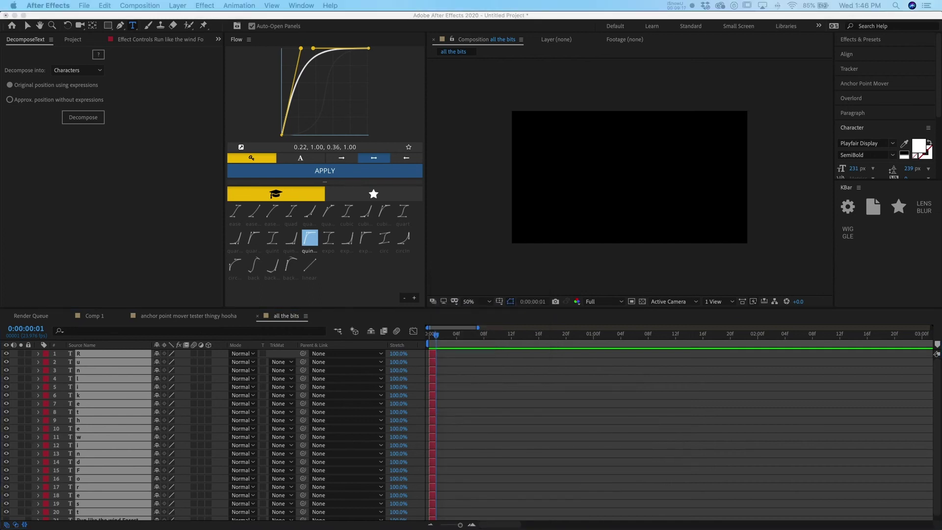
left_click_drag(334, 195, 381, 150)
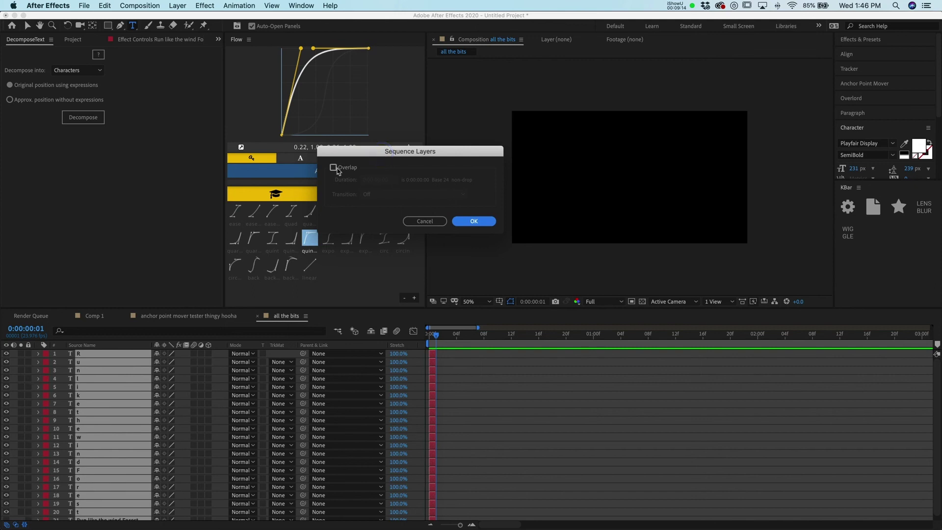
left_click(483, 223)
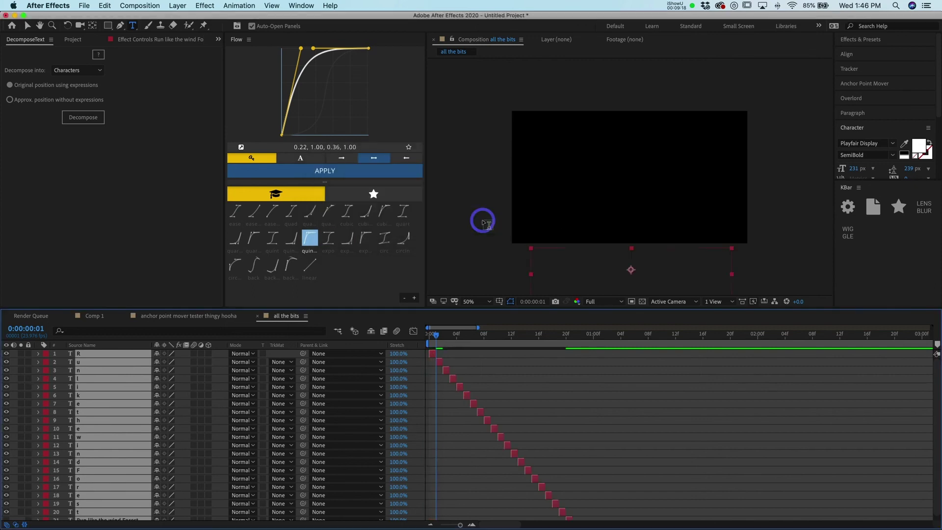
left_click_drag(447, 336, 421, 346)
Preview the one-frame staggered letters and return to the start
scroll(505, 399, "down", 1)
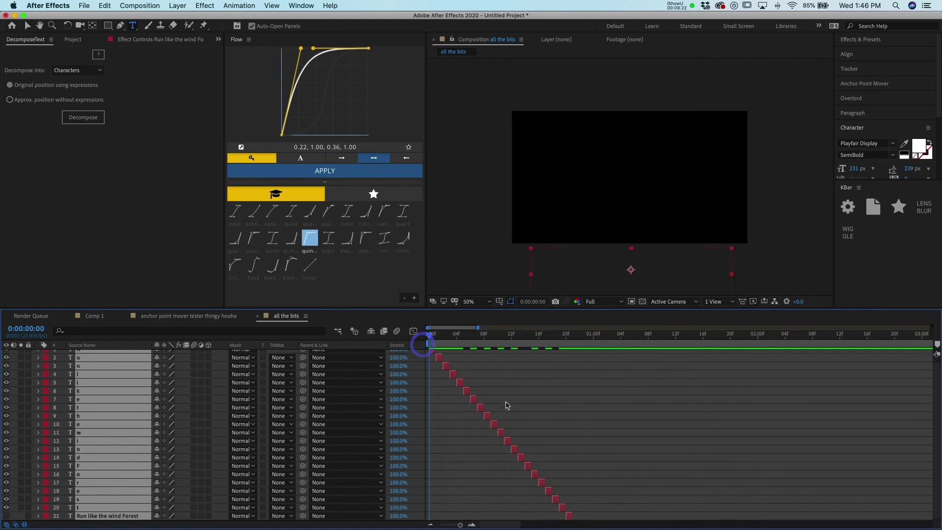
key("space")
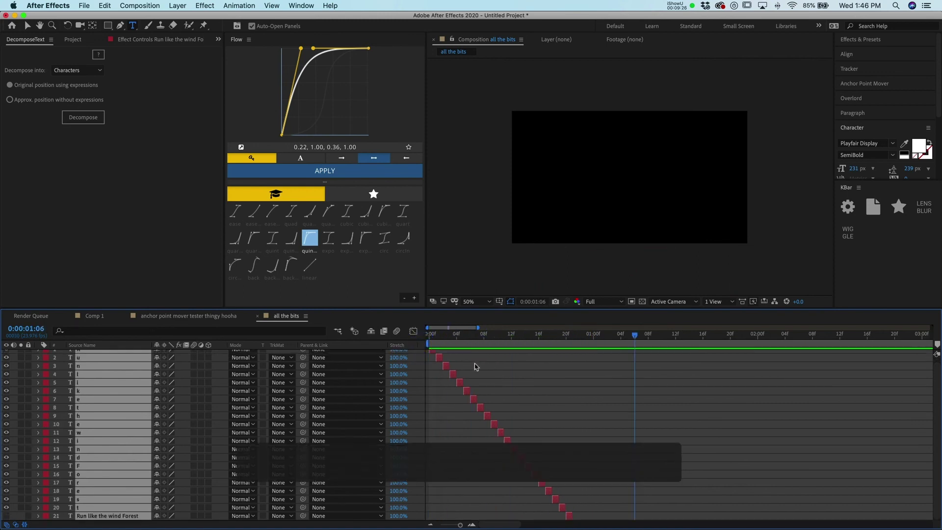
scroll(479, 370, "up", 1)
left_click(428, 336)
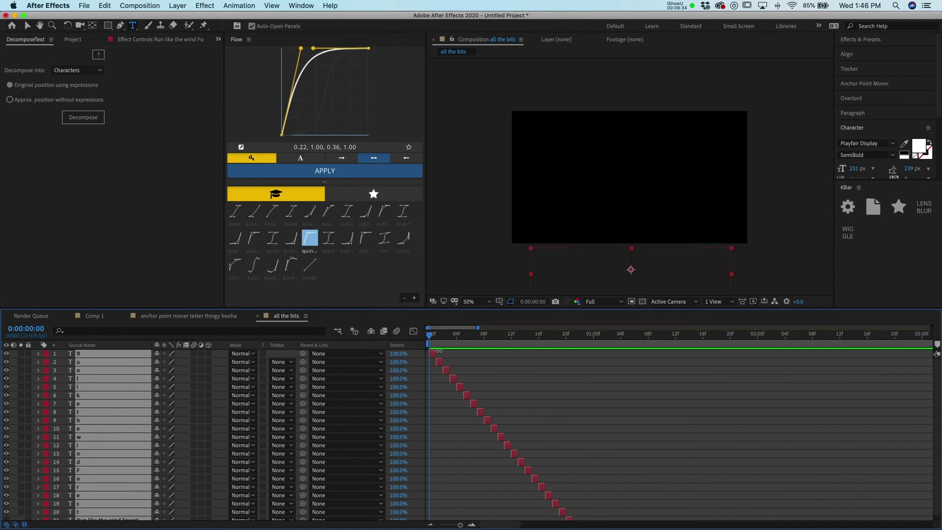
Drag all character layers' out-points to the comp end and preview the cascading title
left_click_drag(434, 353, 936, 358)
key("Home")
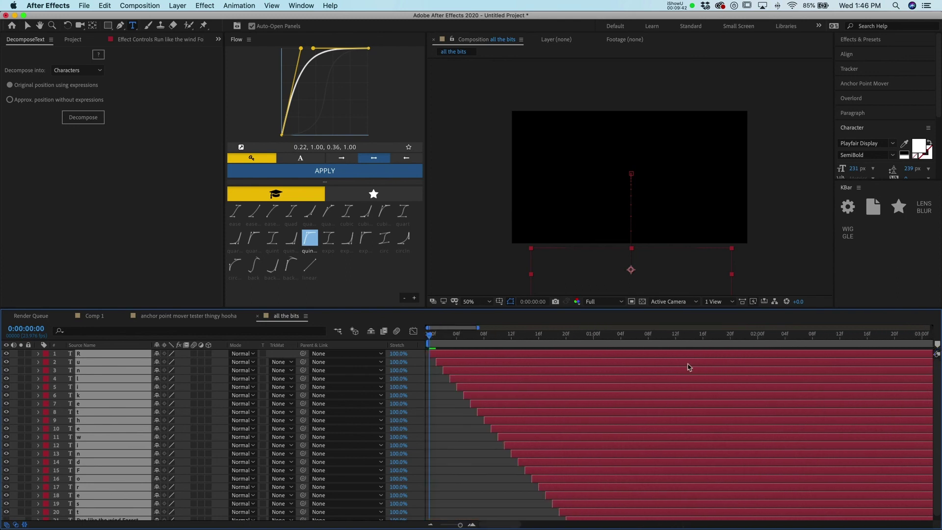
key("space")
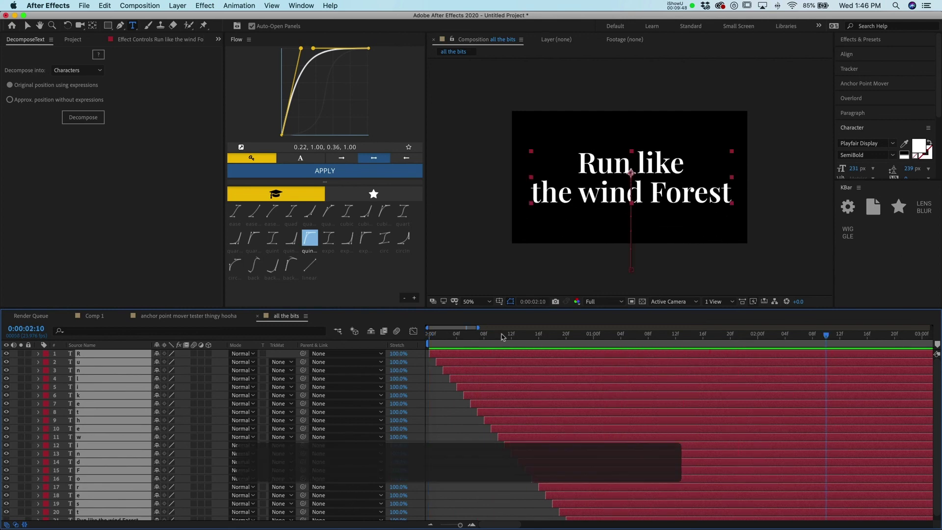
left_click(358, 342)
key("space")
left_click(397, 333)
key("space")
left_click_drag(455, 330, 416, 342)
key("space")
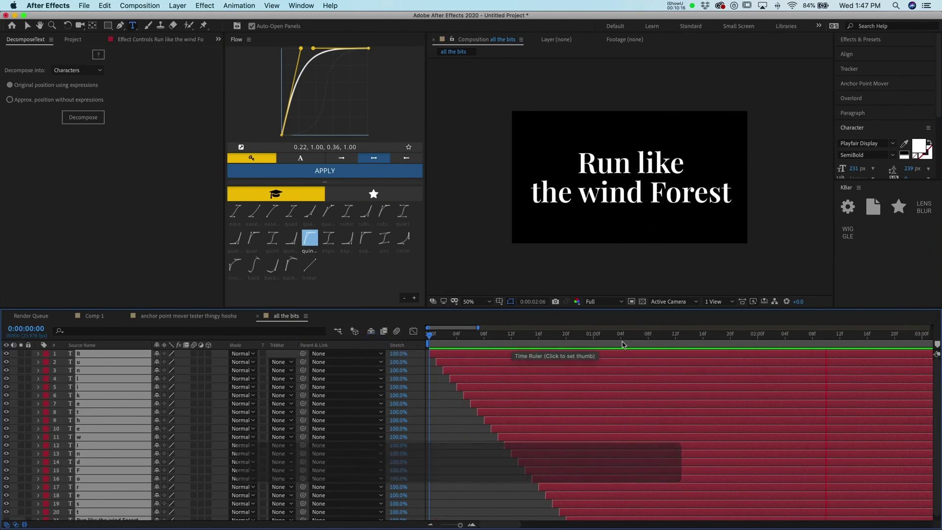
left_click(440, 343)
left_click(359, 348)
key("space")
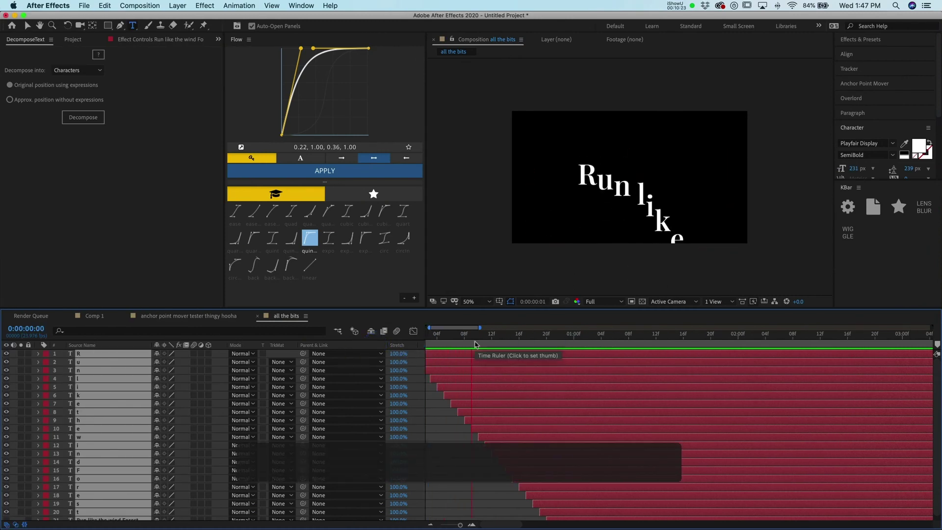
key("space")
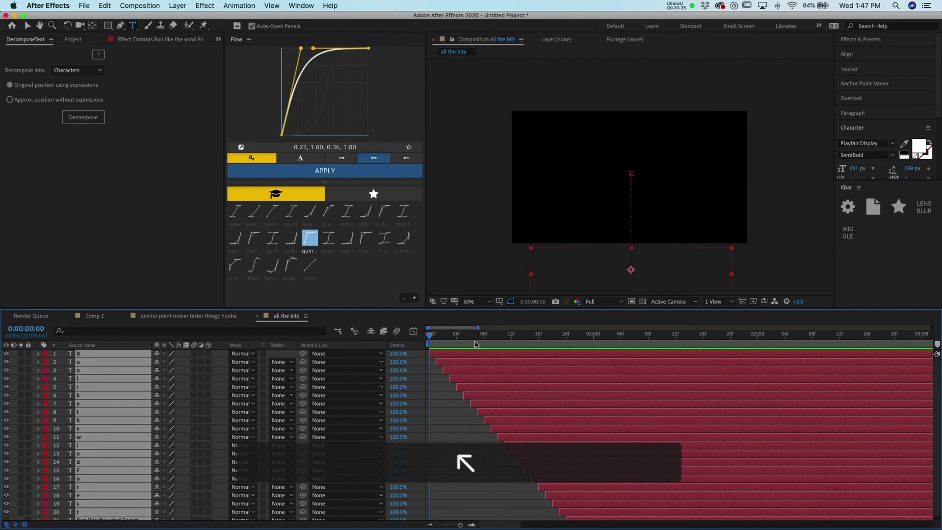